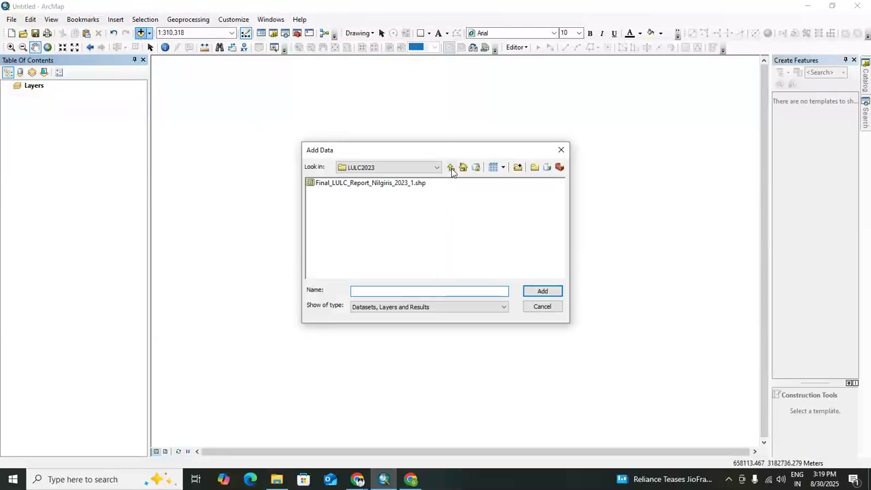
- Add the SRTM_DEM.tif raster from the DEM_Clip_Analysis folder to the map
{"action": "left_click", "coordinate": [451, 167]}
{"action": "left_click", "coordinate": [451, 168]}
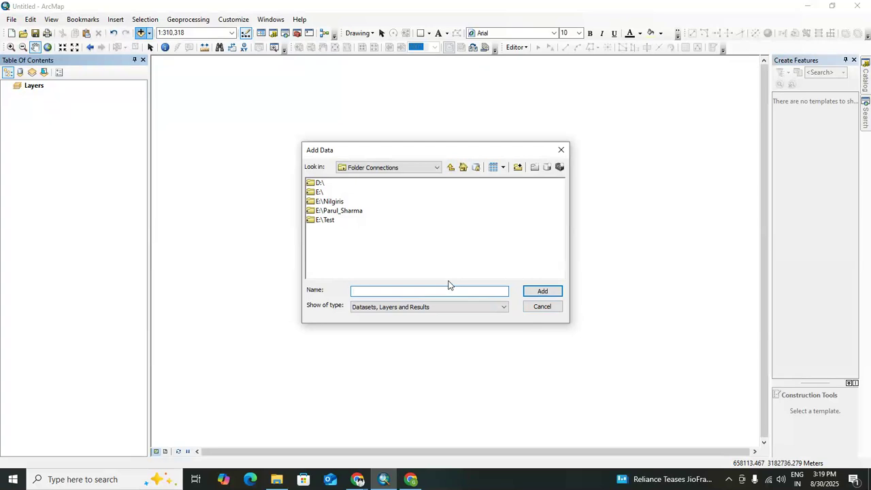
{"action": "double_click", "coordinate": [355, 211]}
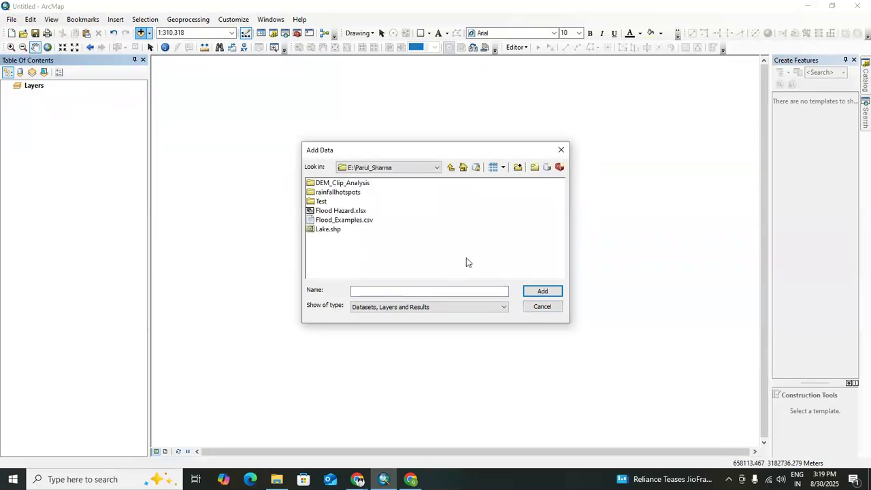
{"action": "double_click", "coordinate": [342, 184]}
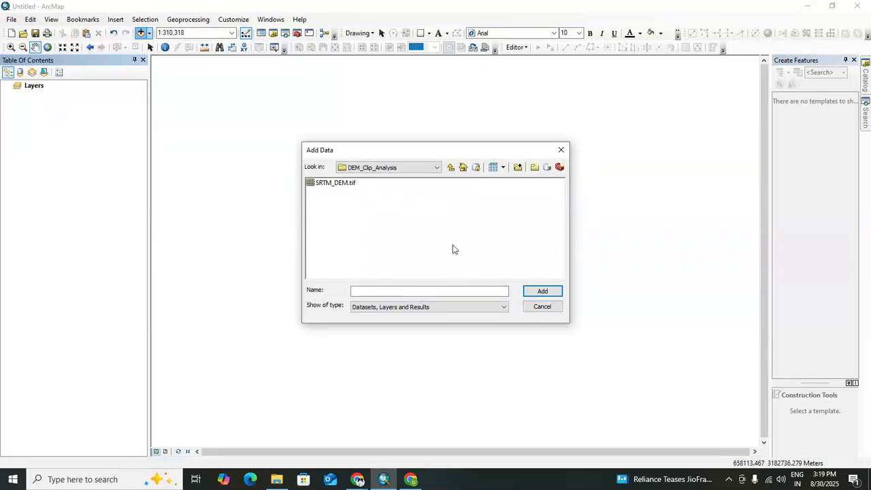
{"action": "left_click", "coordinate": [330, 184]}
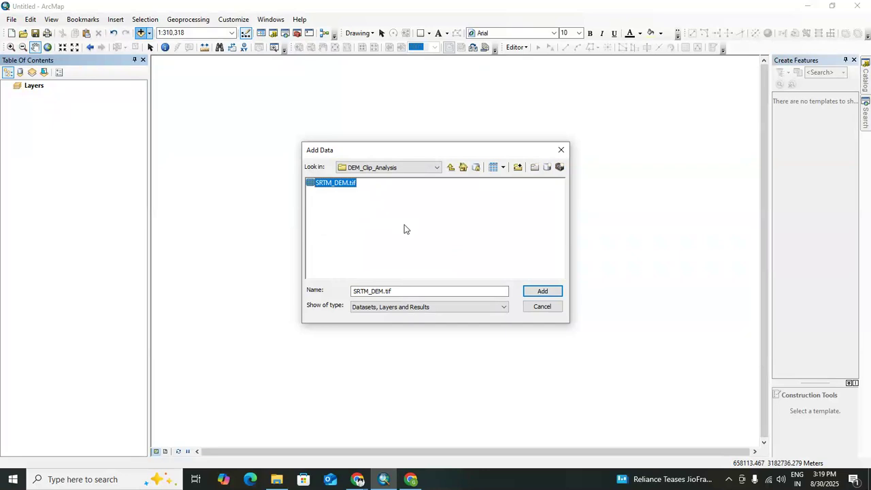
{"action": "left_click", "coordinate": [542, 292]}
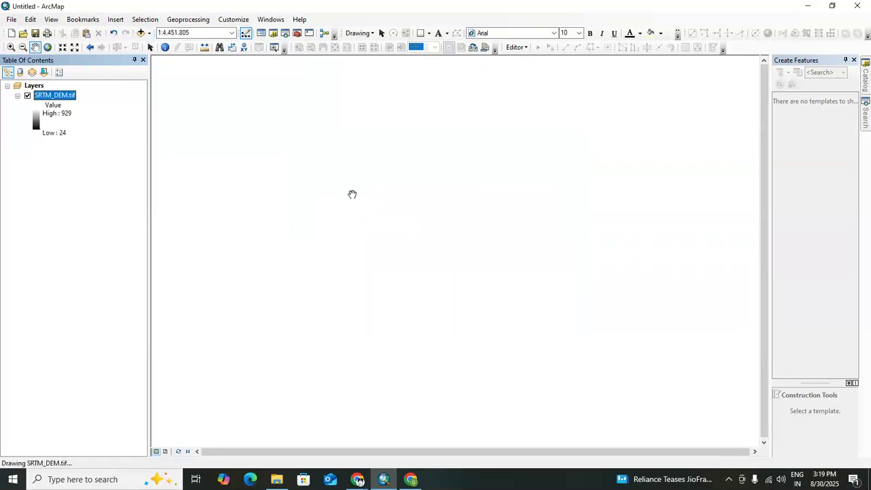
{"action": "left_click_drag", "start_coordinate": [420, 279], "coordinate": [409, 258]}
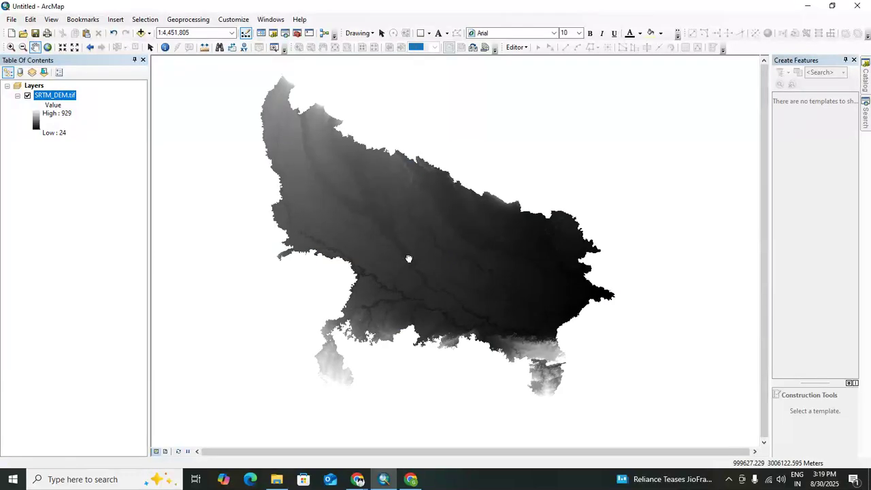
- Remove the SRTM_DEM.tif layer from the map
{"action": "right_click", "coordinate": [63, 99]}
{"action": "left_click", "coordinate": [87, 113]}
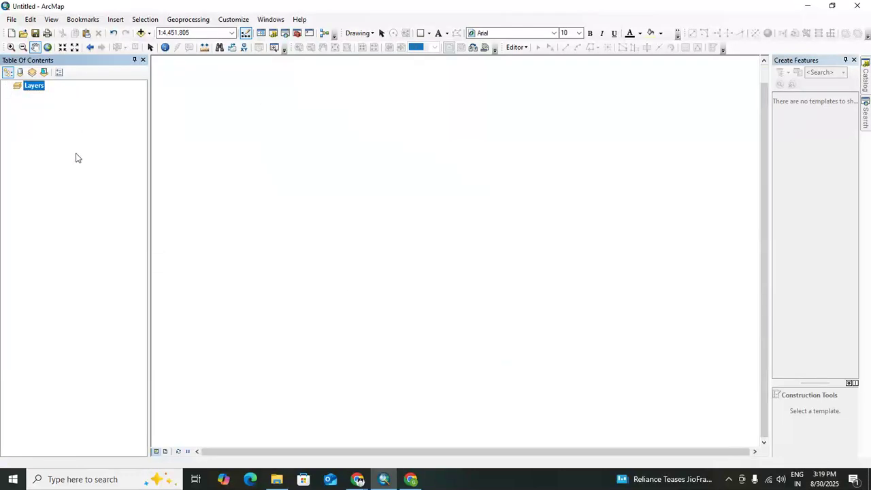
{"action": "left_click", "coordinate": [141, 32]}
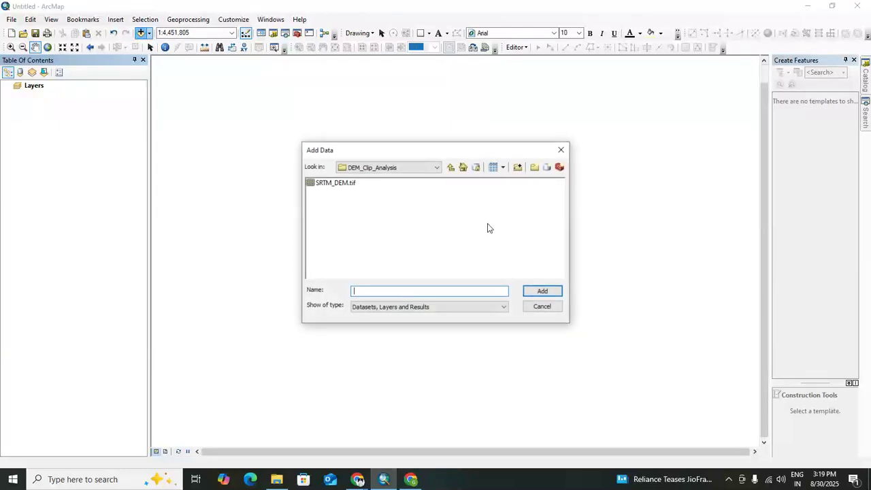
{"action": "left_click", "coordinate": [450, 168]}
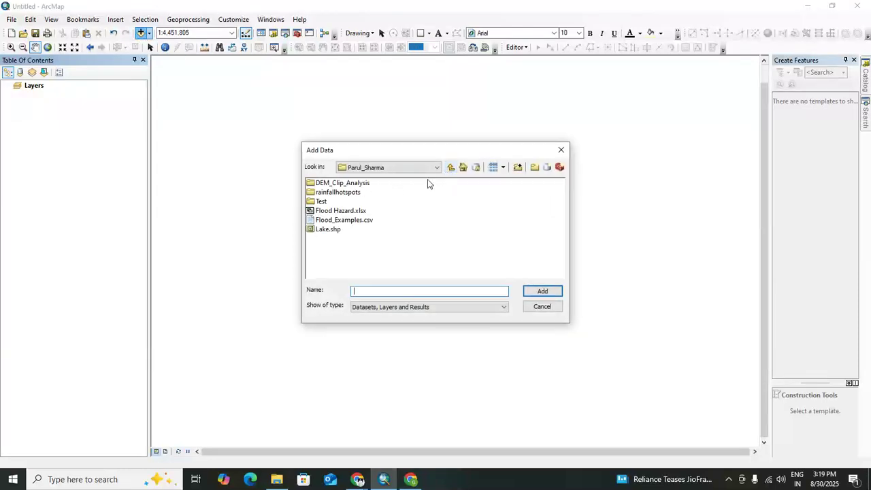
{"action": "left_click", "coordinate": [450, 168]}
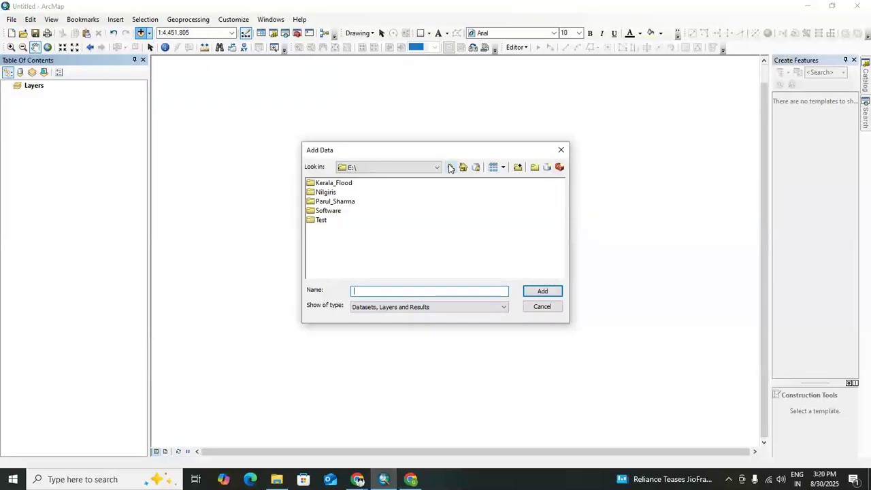
{"action": "double_click", "coordinate": [334, 192]}
{"action": "double_click", "coordinate": [332, 184]}
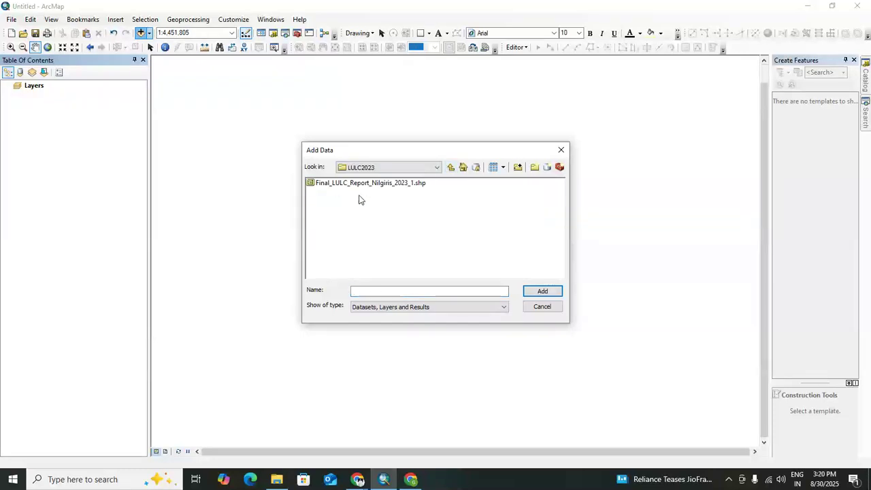
{"action": "left_click", "coordinate": [450, 168]}
{"action": "left_click", "coordinate": [561, 150]}
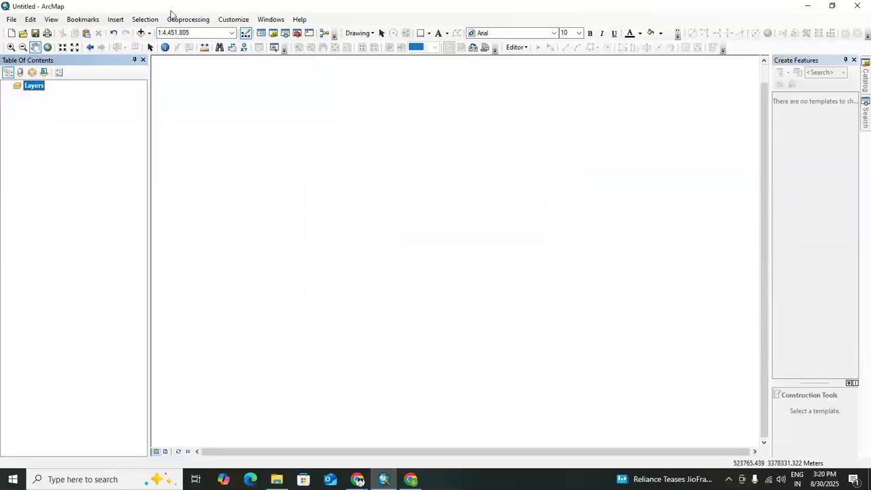
- Search ArcGIS Online for "DEM India" and add the India DEM image service to the map
{"action": "left_click", "coordinate": [149, 33]}
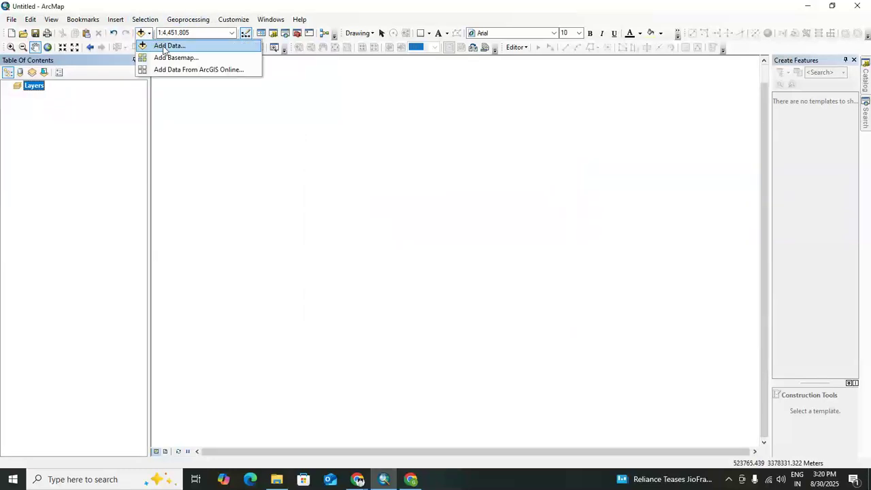
{"action": "left_click", "coordinate": [202, 69]}
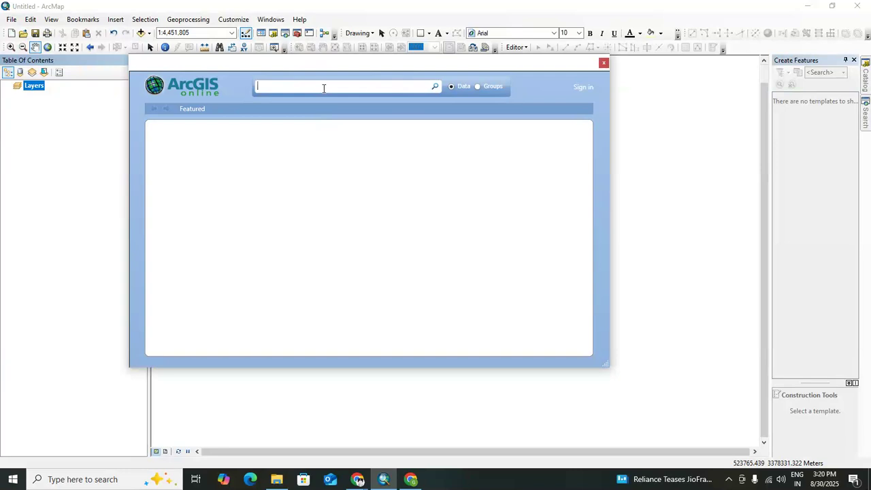
{"action": "type", "text": "M Inc"}
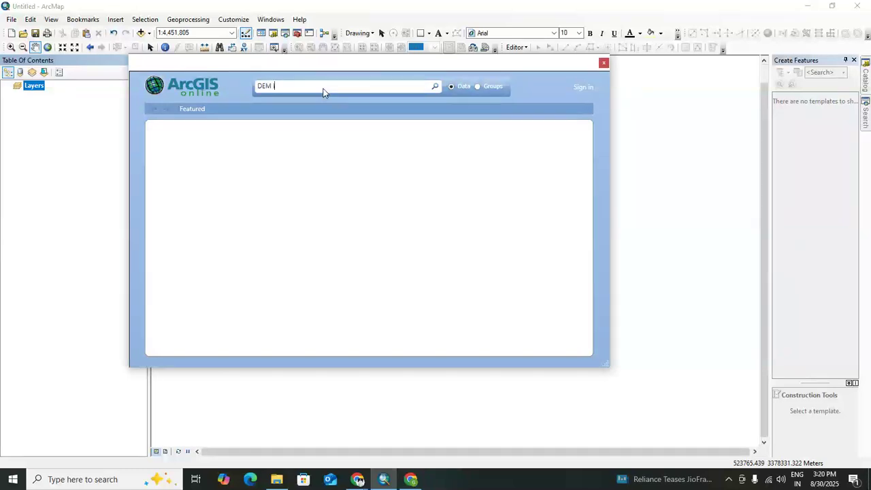
{"action": "key", "text": "Return"}
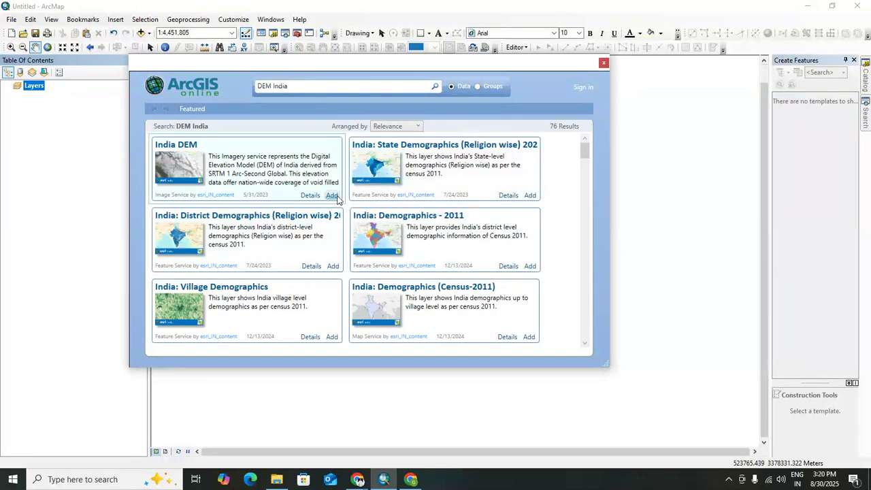
{"action": "left_click", "coordinate": [333, 195]}
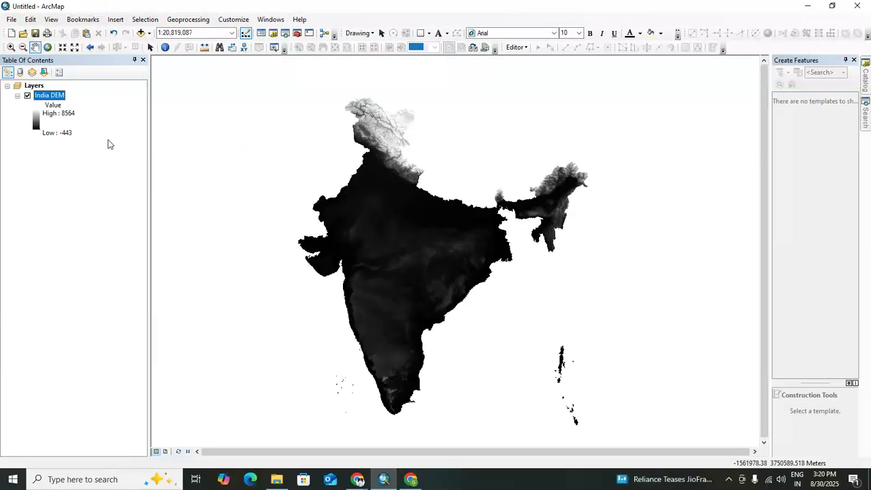
- Add the DELHI.shp shapefile from the District folder of Shapefiles_State_District on drive D to the map
{"action": "left_click", "coordinate": [141, 33]}
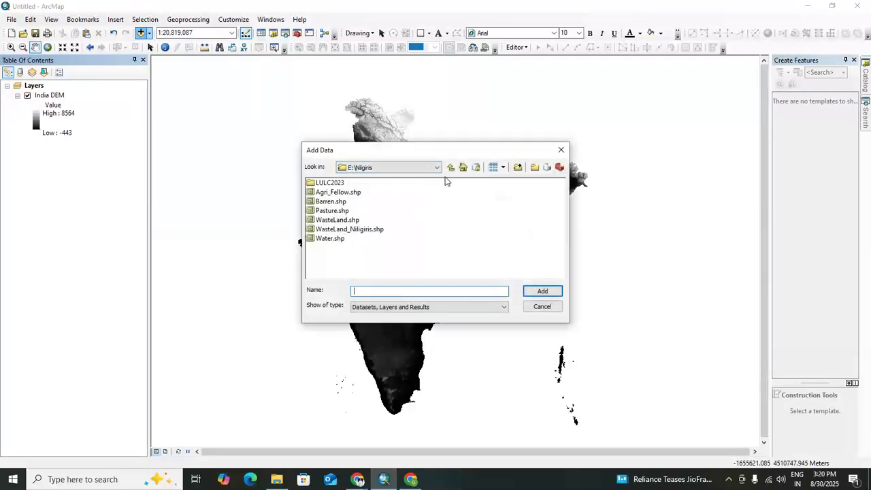
{"action": "left_click", "coordinate": [451, 167]}
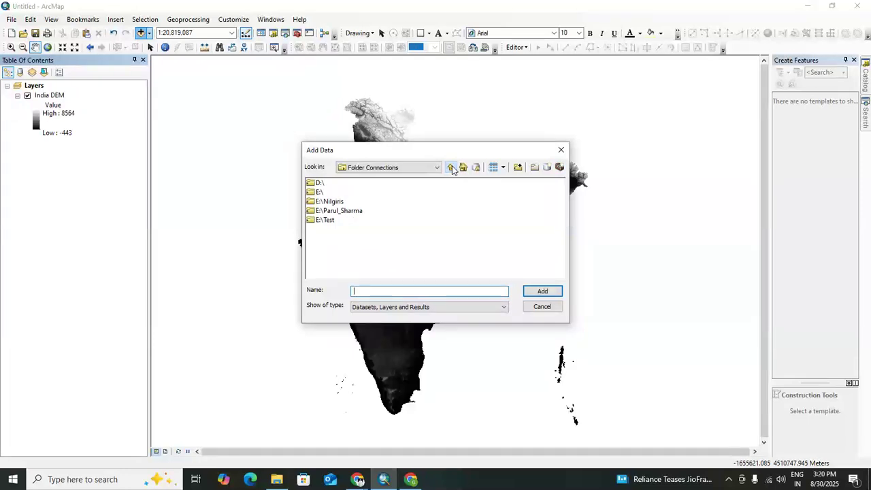
{"action": "left_click", "coordinate": [451, 167]}
{"action": "left_click", "coordinate": [437, 167]}
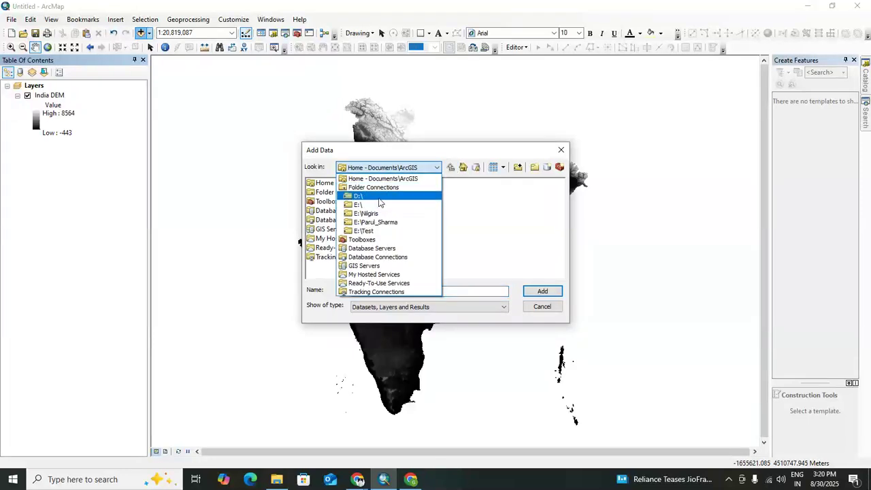
{"action": "left_click", "coordinate": [379, 196]}
{"action": "double_click", "coordinate": [361, 214]}
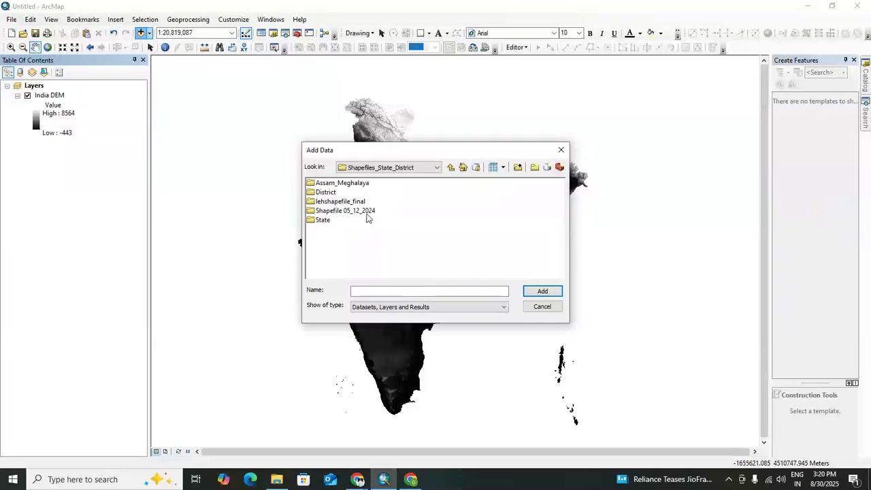
{"action": "double_click", "coordinate": [325, 222]}
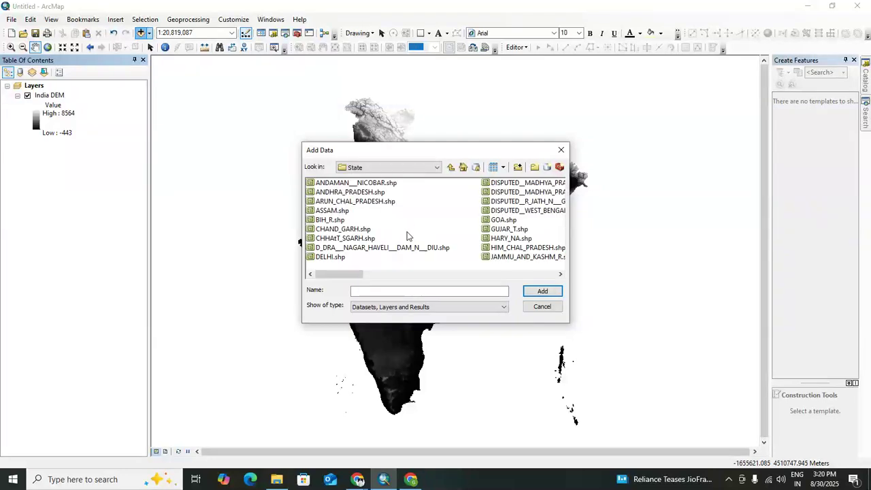
{"action": "left_click", "coordinate": [450, 168]}
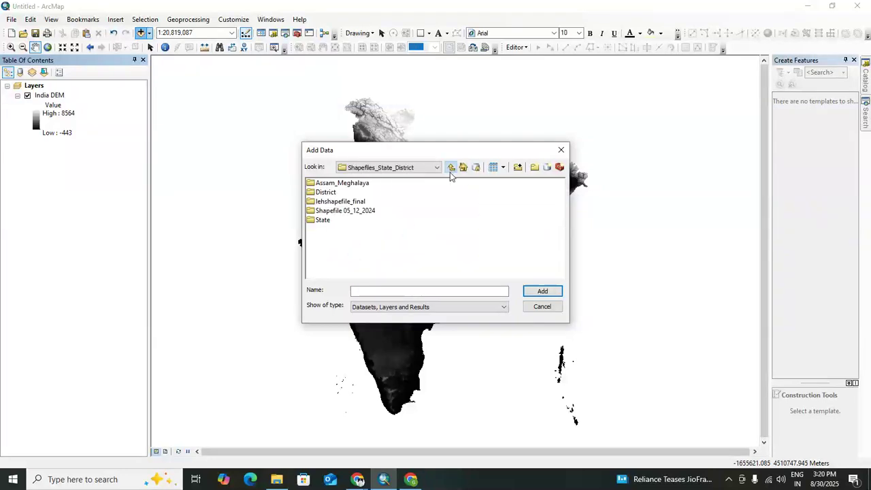
{"action": "double_click", "coordinate": [333, 194]}
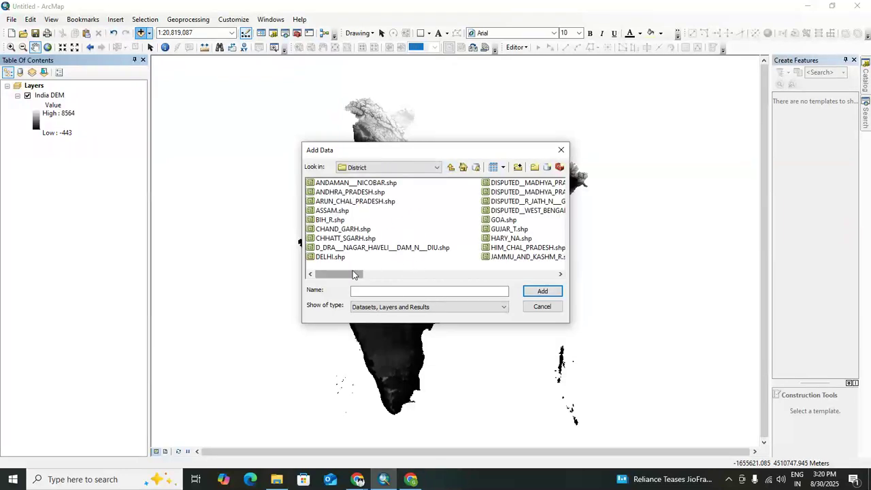
{"action": "left_click", "coordinate": [330, 256]}
{"action": "left_click", "coordinate": [543, 290]}
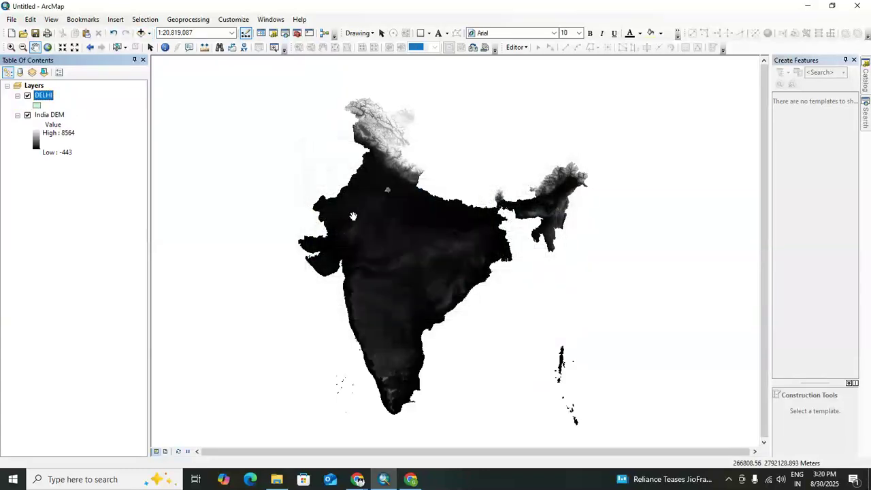
- Search the geoprocessing tools for "Clip" and open the Clip (Data Management) tool
{"action": "right_click", "coordinate": [46, 99]}
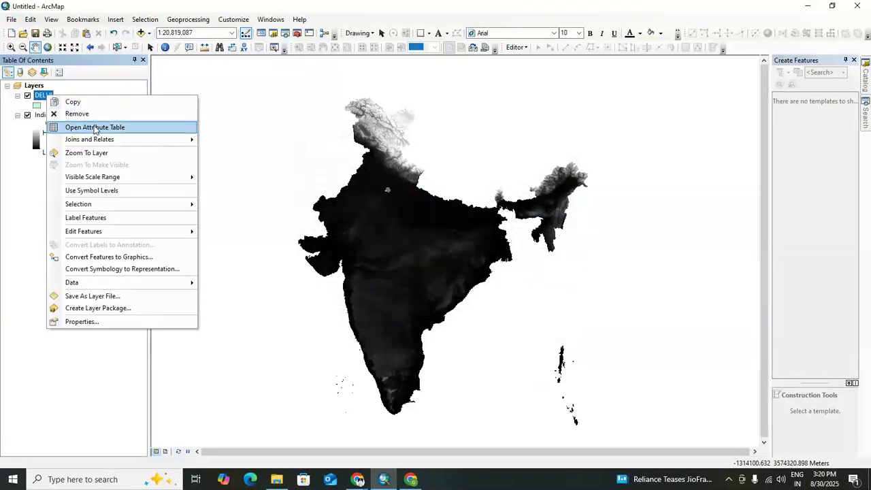
{"action": "left_click", "coordinate": [95, 153]}
{"action": "left_click", "coordinate": [92, 270]}
{"action": "left_click", "coordinate": [865, 126]}
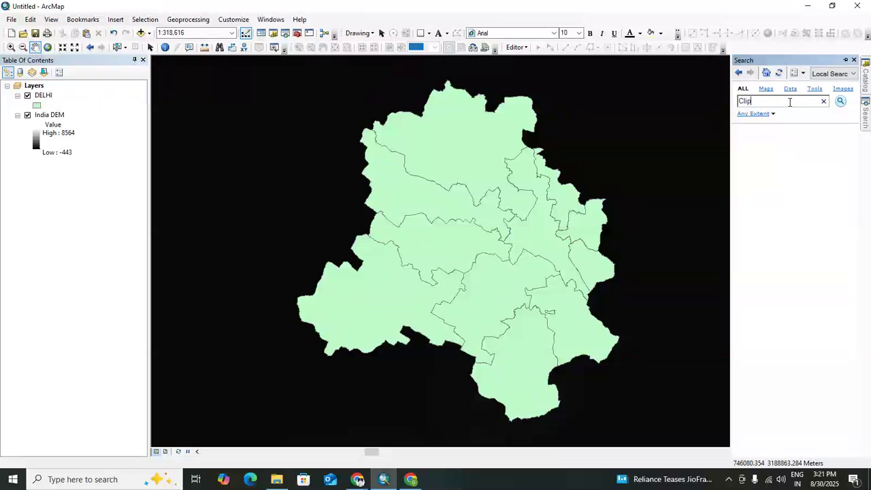
{"action": "key", "text": "Return"}
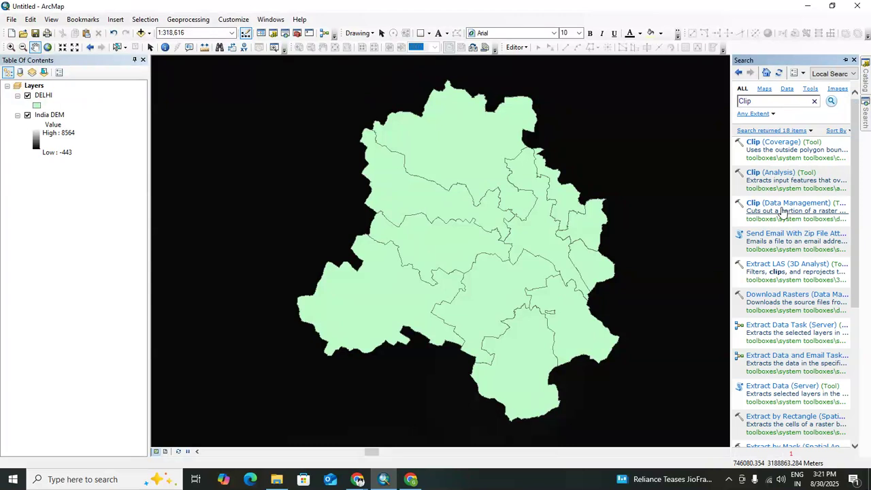
{"action": "left_click", "coordinate": [780, 205]}
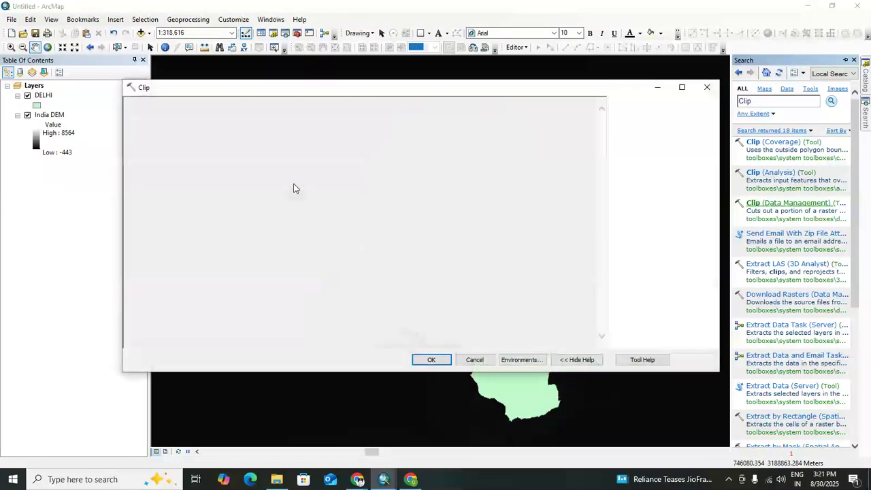
- Clip the India DEM raster to the DELHI layer, using the input features as clipping geometry and maintaining the clipping extent
{"action": "left_click_drag", "start_coordinate": [49, 114], "coordinate": [162, 118]}
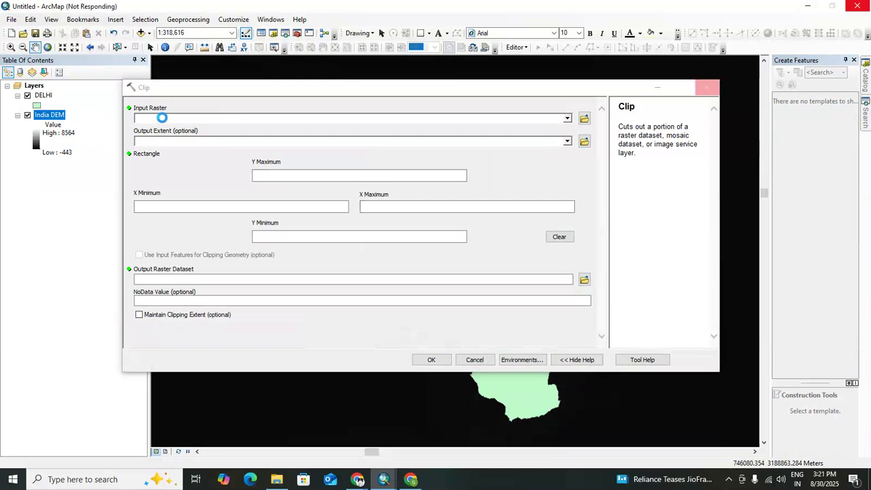
{"action": "left_click_drag", "start_coordinate": [44, 95], "coordinate": [167, 141]}
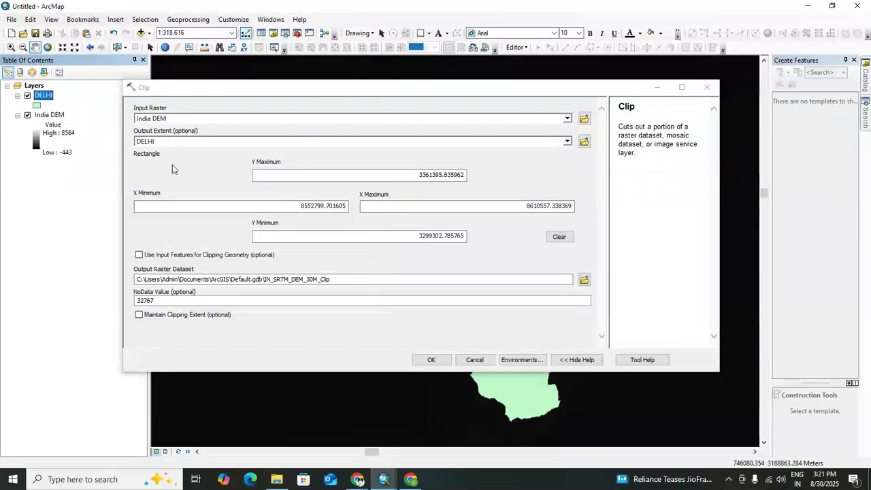
{"action": "left_click", "coordinate": [182, 255]}
{"action": "left_click", "coordinate": [191, 315]}
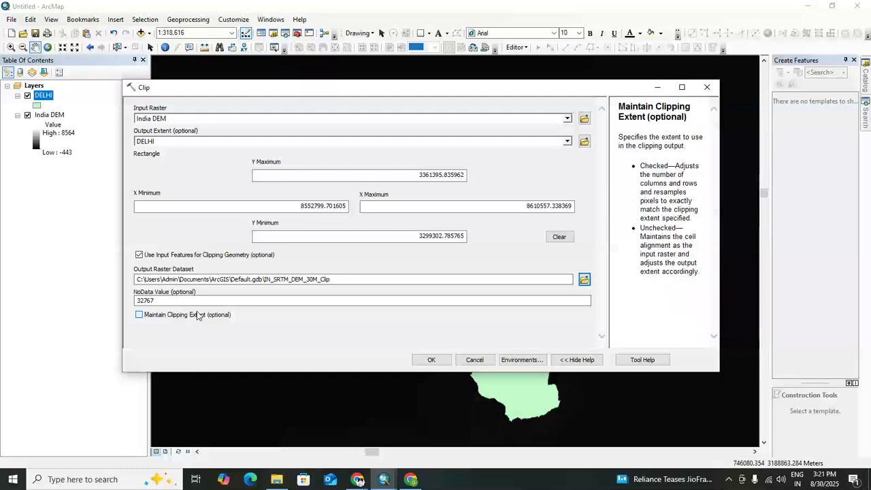
{"action": "left_click", "coordinate": [431, 360]}
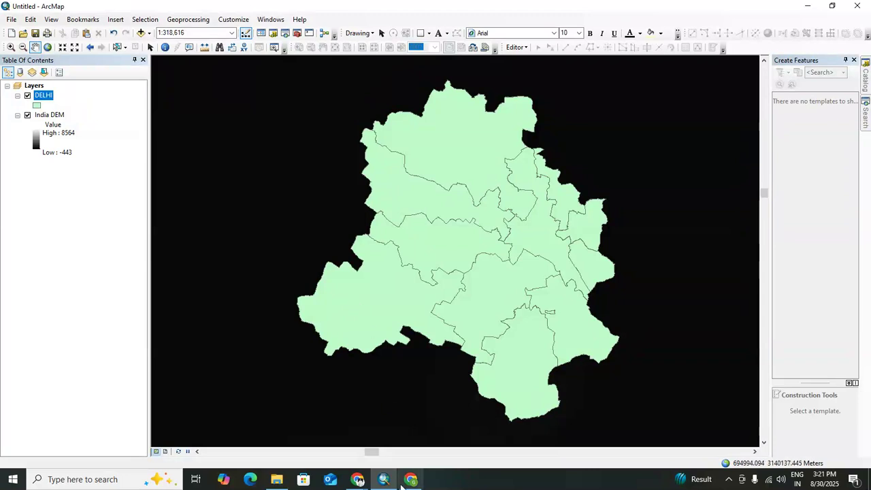
{"action": "mouse_move", "coordinate": [409, 485]}
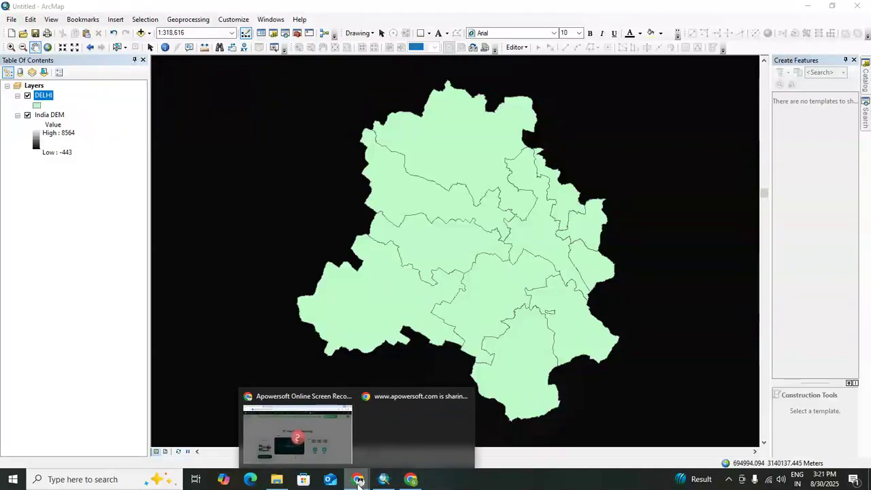
{"action": "left_click", "coordinate": [313, 436]}
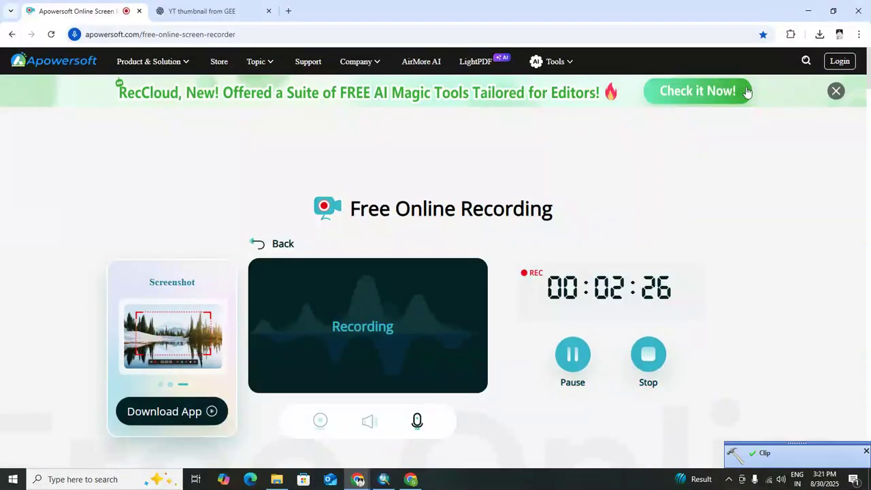
- Return to ArcMap and restyle the DELHI layer with the Boundary symbol and a yellow outline
{"action": "left_click", "coordinate": [808, 11]}
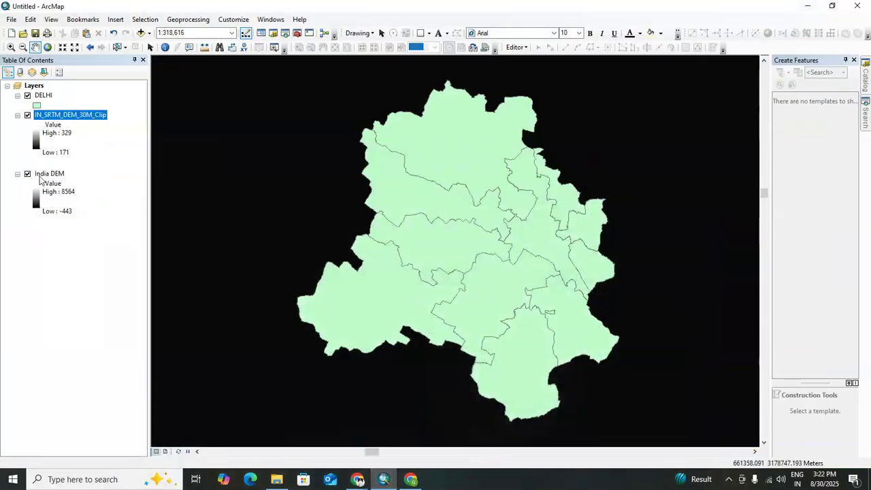
{"action": "left_click", "coordinate": [43, 174]}
{"action": "left_click", "coordinate": [36, 104]}
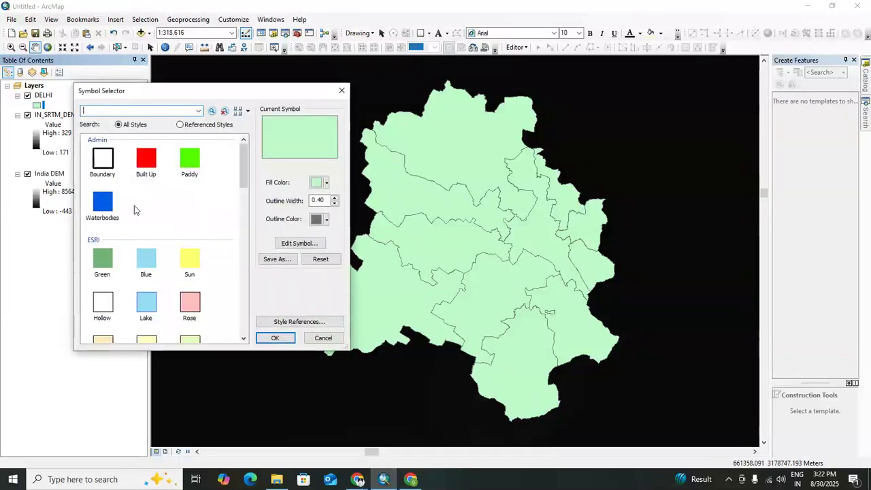
{"action": "left_click", "coordinate": [106, 164]}
{"action": "left_click", "coordinate": [325, 219]}
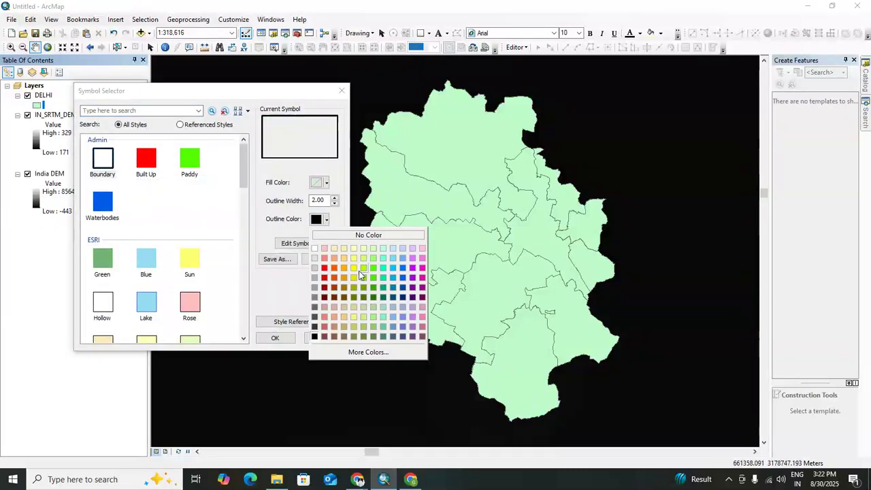
{"action": "left_click", "coordinate": [355, 269]}
{"action": "left_click", "coordinate": [275, 338]}
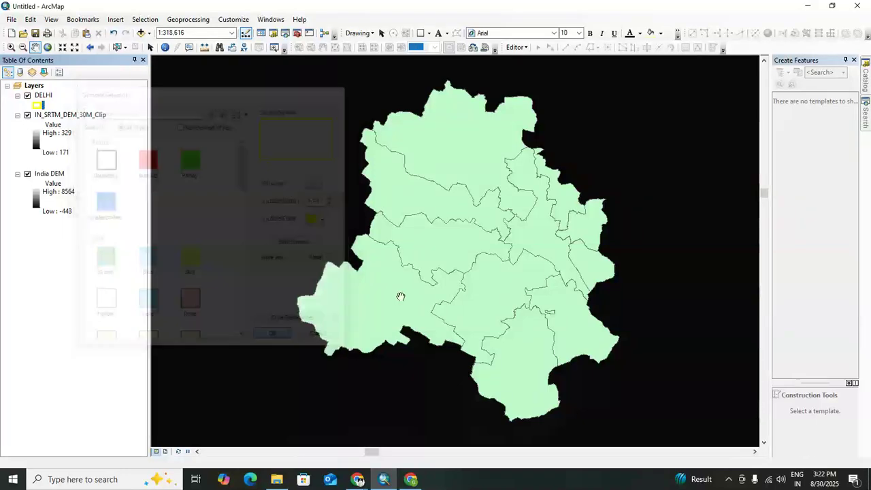
- Remove the India DEM layer from the map, keeping the clipped DEM and the DELHI boundary
{"action": "left_click", "coordinate": [56, 177]}
{"action": "right_click", "coordinate": [51, 174]}
{"action": "left_click", "coordinate": [75, 187]}
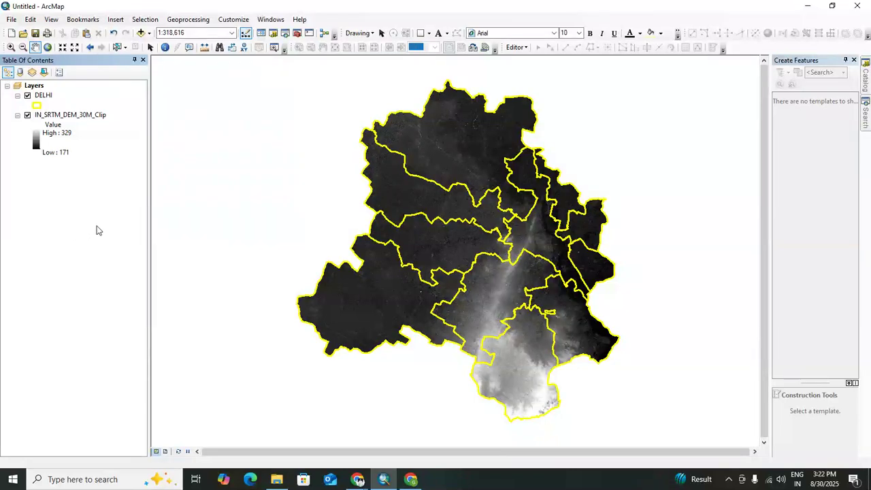
{"action": "left_click_drag", "start_coordinate": [460, 245], "coordinate": [432, 262]}
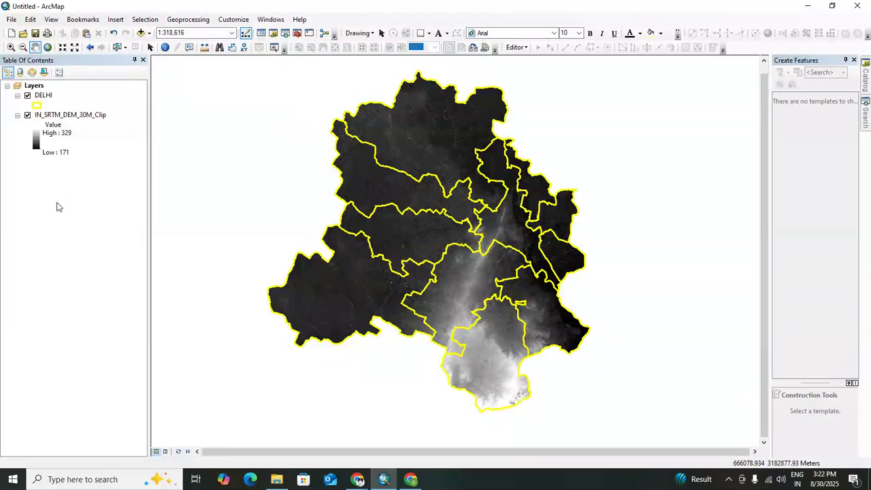
- Search the geoprocessing tools for "Slope" and open the Slope (Spatial Analyst) tool
{"action": "left_click", "coordinate": [866, 115]}
{"action": "left_click", "coordinate": [800, 100]}
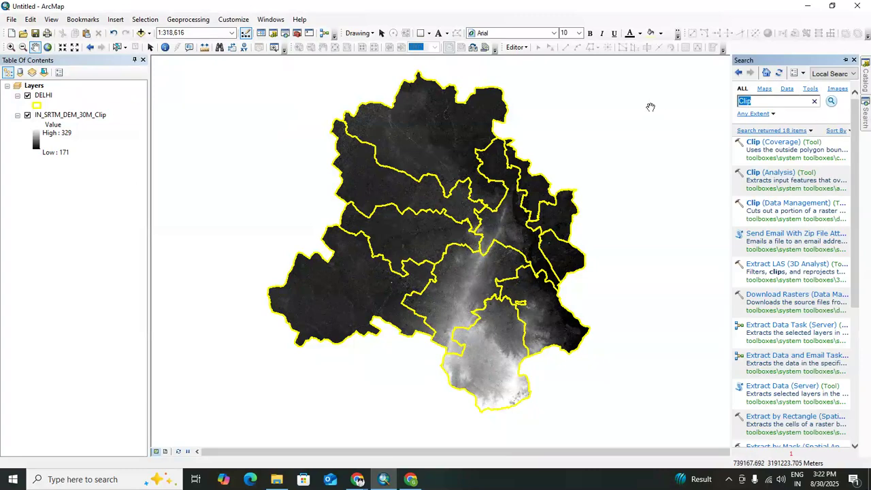
{"action": "type", "text": "Slope"}
{"action": "key", "text": "Return"}
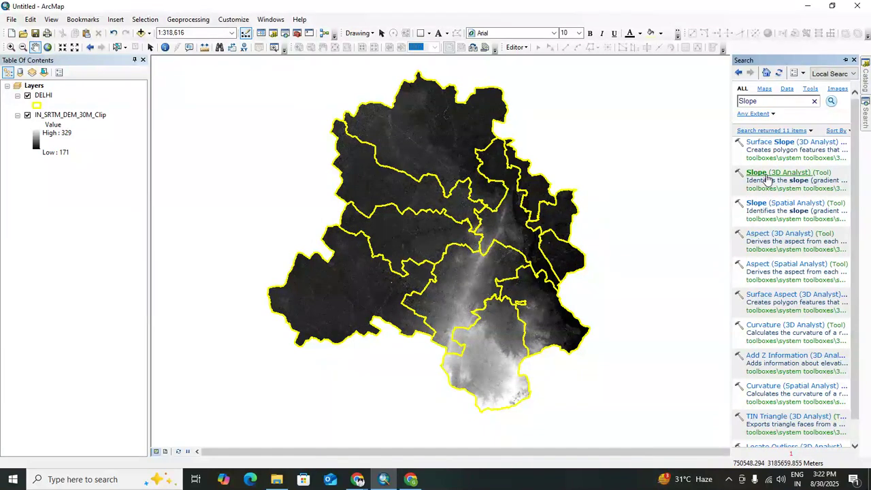
{"action": "left_click", "coordinate": [776, 207]}
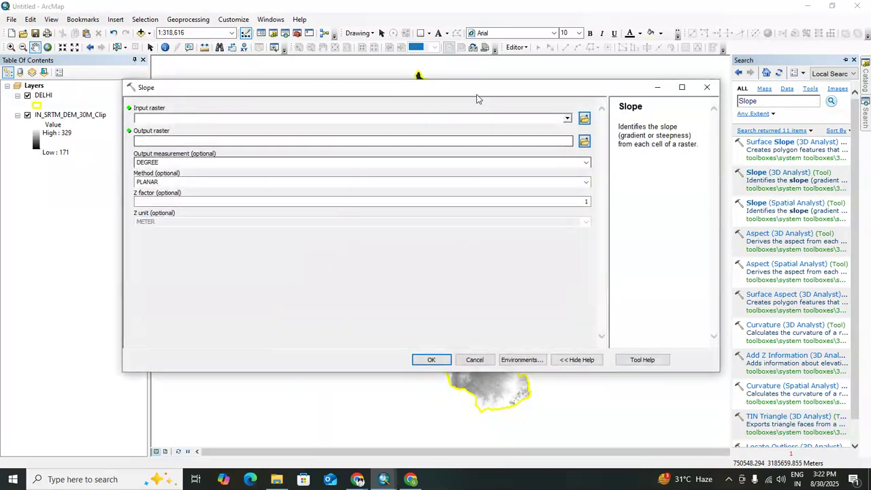
- Run the Slope tool on IN_SRTM_DEM_30M_Clip with DEGREE as the output measurement and the PLANAR method
{"action": "left_click_drag", "start_coordinate": [467, 92], "coordinate": [493, 88]}
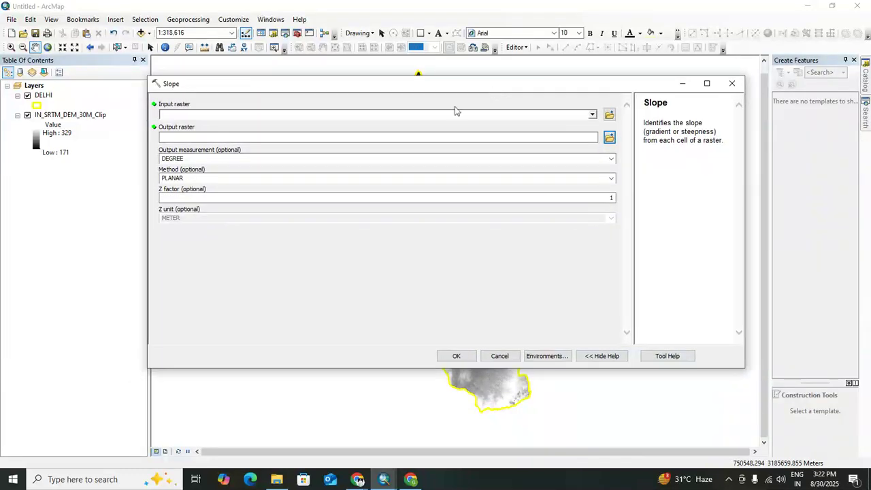
{"action": "left_click_drag", "start_coordinate": [57, 118], "coordinate": [193, 118]}
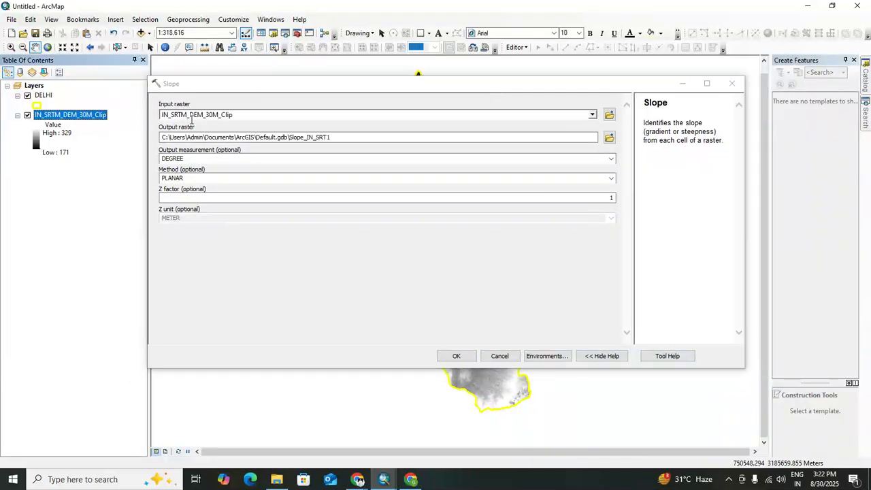
{"action": "left_click", "coordinate": [243, 161]}
{"action": "left_click", "coordinate": [331, 266]}
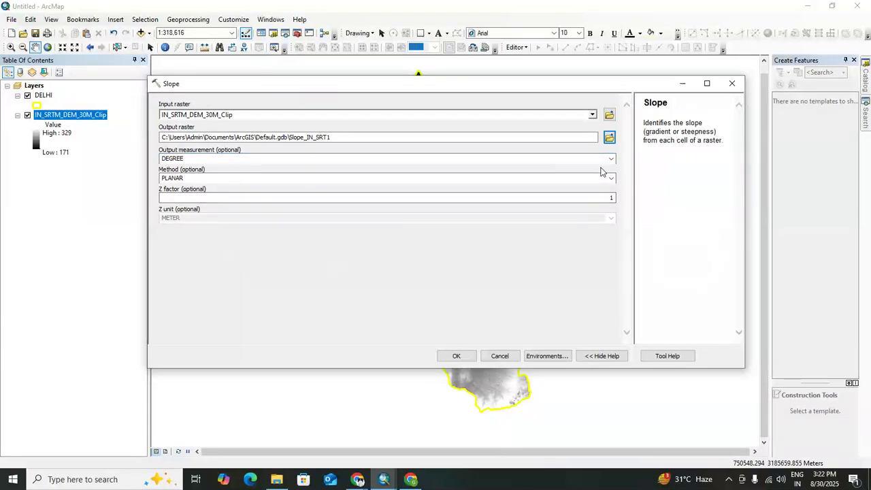
{"action": "left_click", "coordinate": [611, 160]}
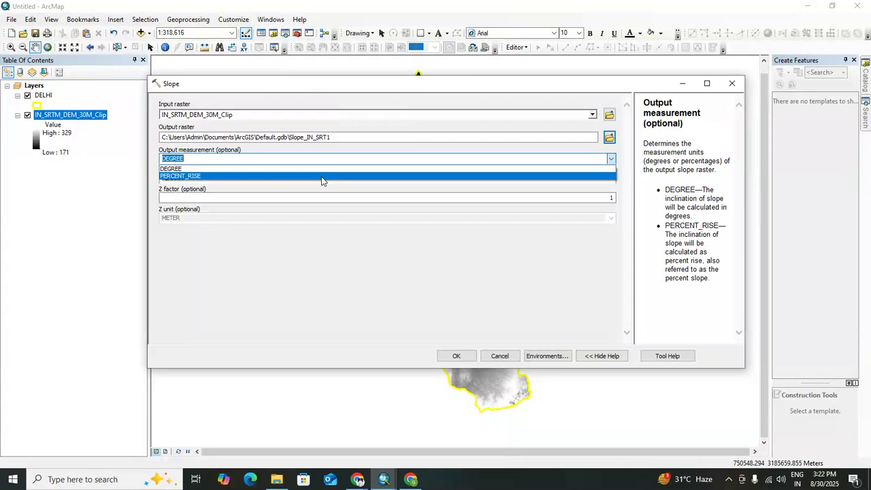
{"action": "left_click", "coordinate": [322, 179]}
{"action": "left_click", "coordinate": [604, 162]}
{"action": "left_click", "coordinate": [531, 168]}
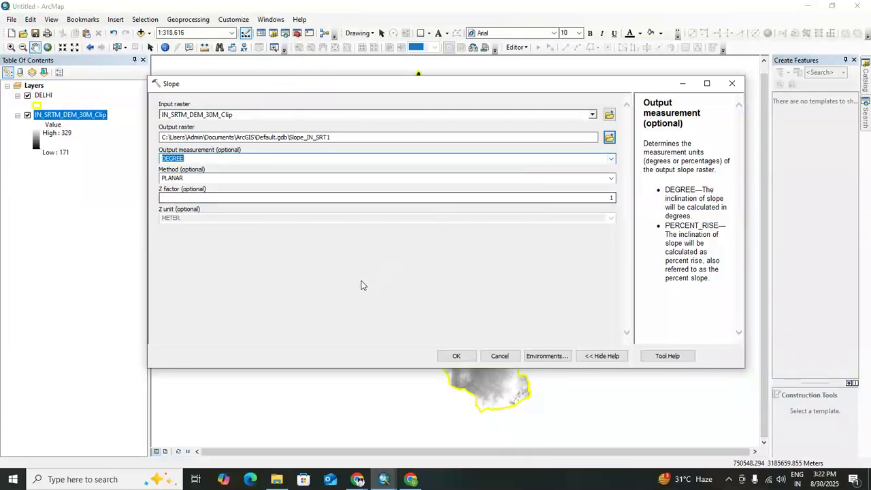
{"action": "left_click", "coordinate": [455, 357]}
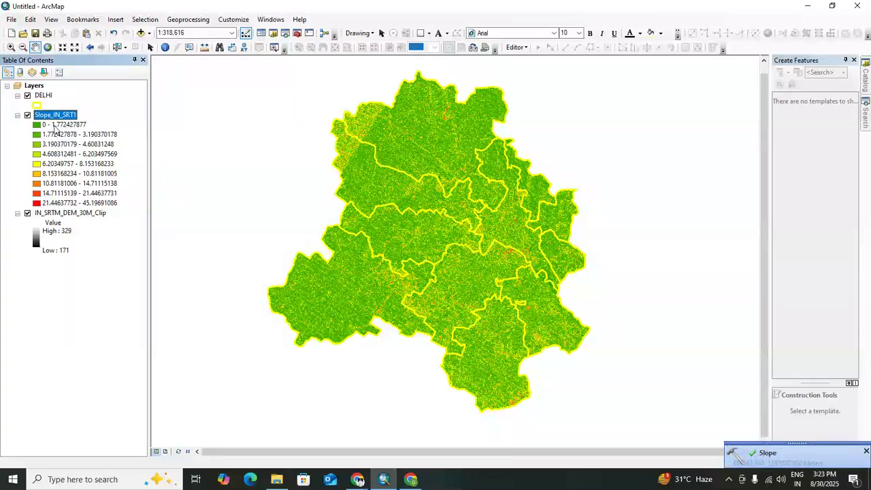
- Restyle the DELHI layer with the Boundary symbol in its black 2.00 outline
{"action": "left_click", "coordinate": [43, 97]}
{"action": "right_click", "coordinate": [43, 100]}
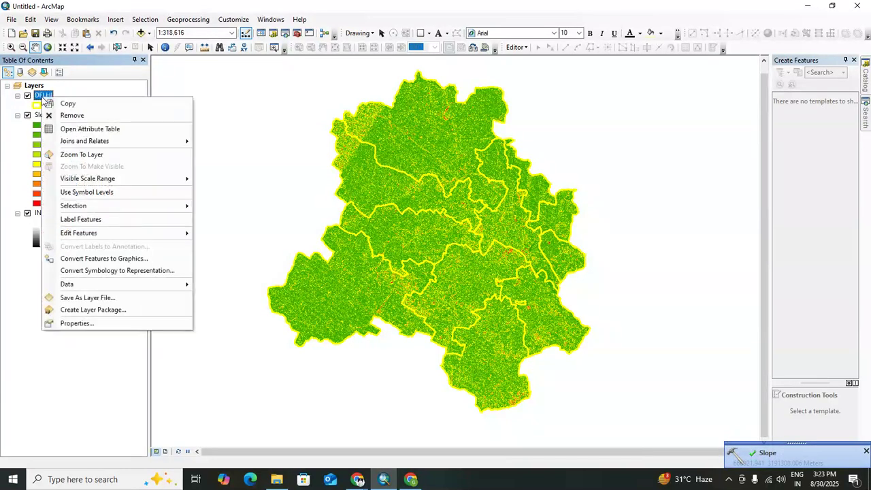
{"action": "left_click", "coordinate": [38, 114]}
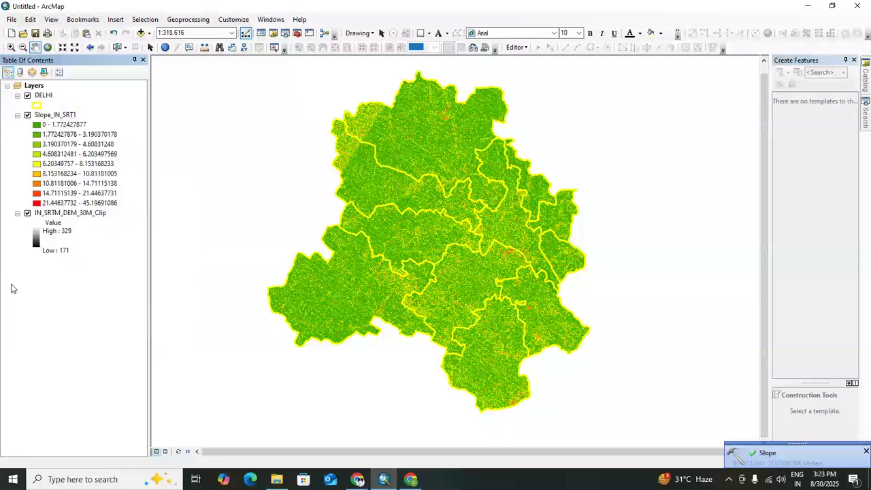
{"action": "left_click", "coordinate": [37, 106]}
{"action": "left_click", "coordinate": [326, 219]}
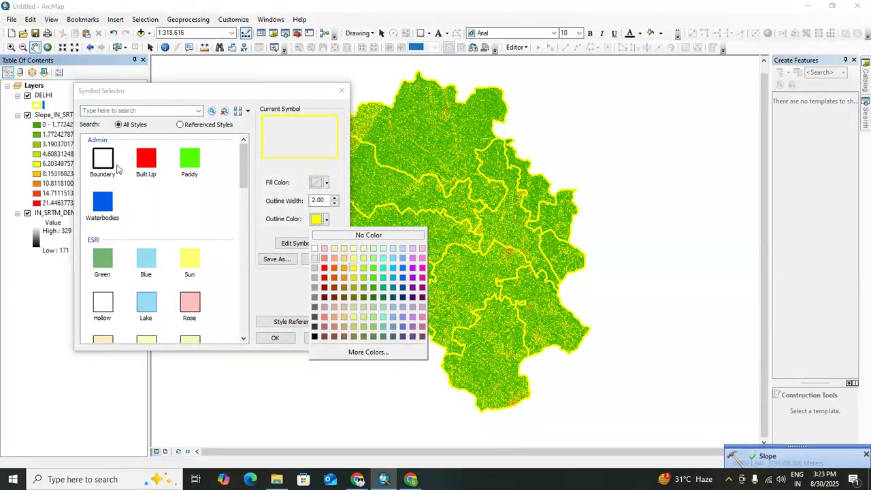
{"action": "left_click", "coordinate": [117, 169]}
{"action": "left_click", "coordinate": [106, 170]}
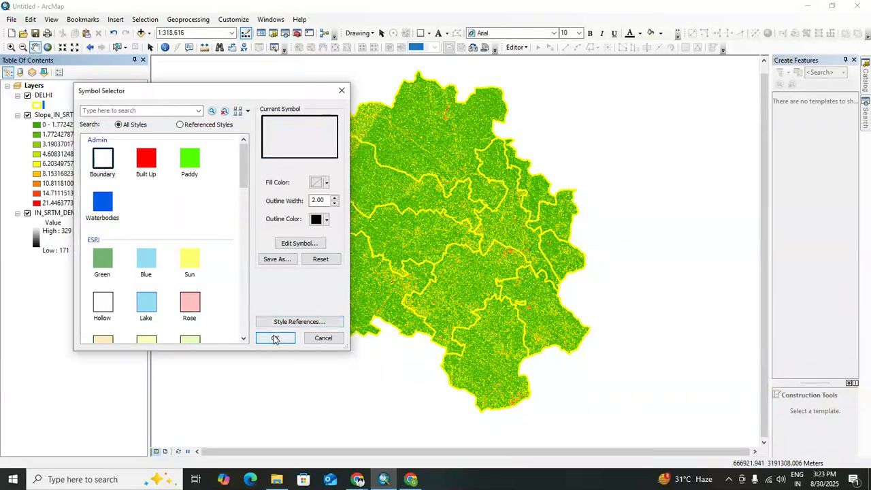
{"action": "left_click", "coordinate": [275, 339]}
- Turn off the visibility of the IN_SRTM_DEM_30M_Clip layer
{"action": "left_click", "coordinate": [42, 215]}
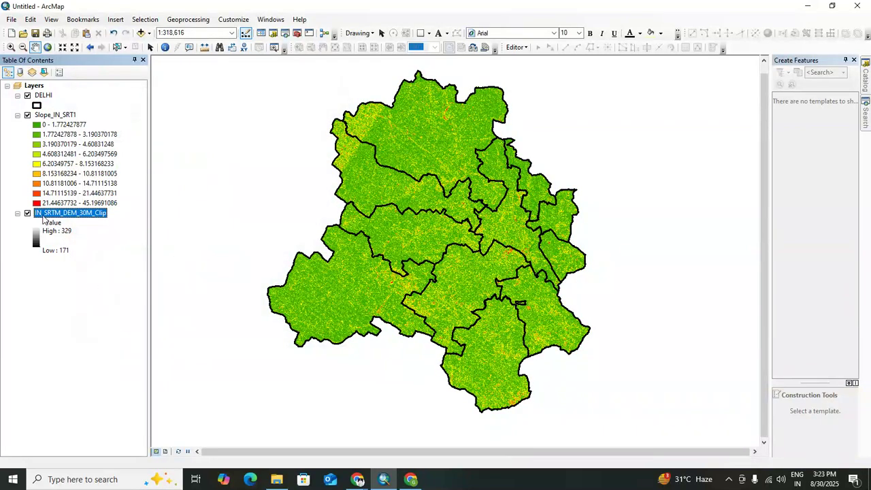
{"action": "left_click", "coordinate": [27, 214]}
{"action": "left_click", "coordinate": [59, 313]}
{"action": "left_click_drag", "start_coordinate": [461, 290], "coordinate": [477, 291]}
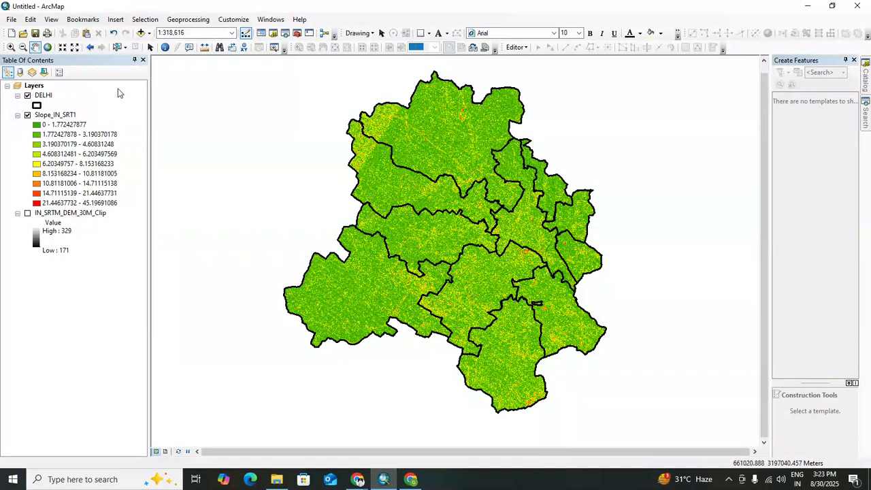
- Open the raster data export for the Slope_IN_SRT1 layer and choose the Test folder on drive E as its location
{"action": "left_click", "coordinate": [60, 117]}
{"action": "right_click", "coordinate": [60, 118]}
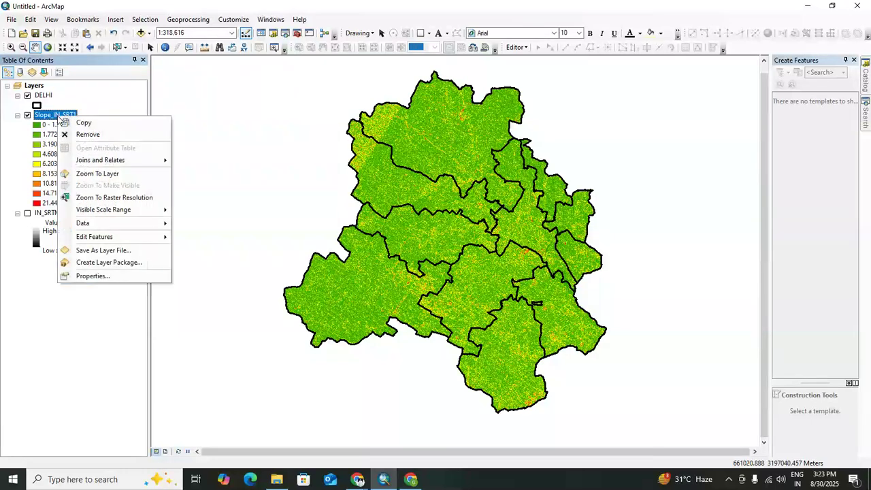
{"action": "mouse_move", "coordinate": [102, 225]}
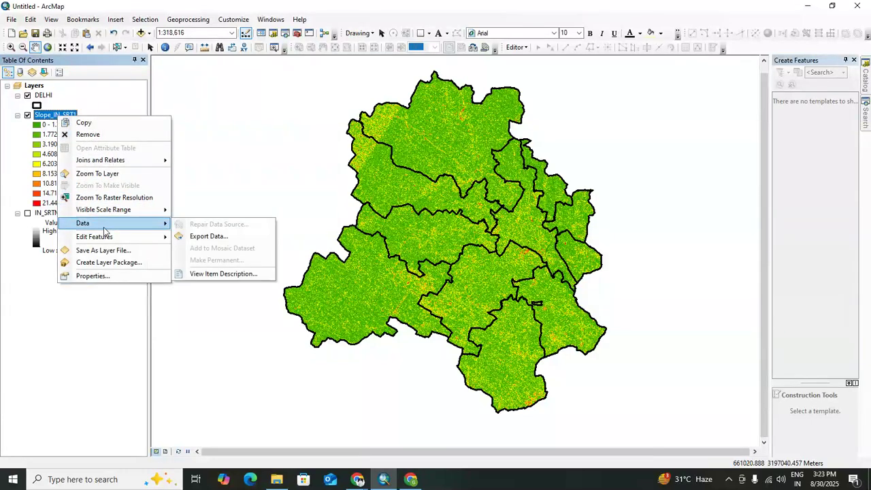
{"action": "left_click", "coordinate": [225, 238]}
{"action": "left_click_drag", "start_coordinate": [345, 111], "coordinate": [324, 87]}
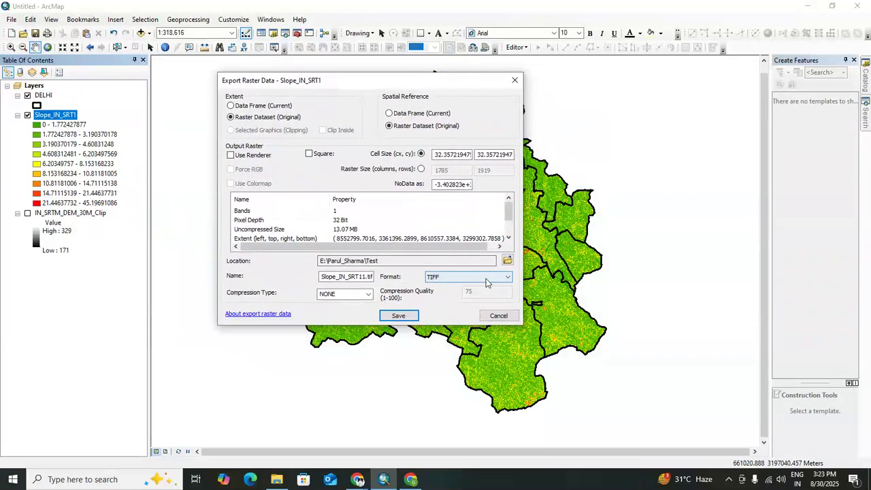
{"action": "left_click", "coordinate": [508, 260]}
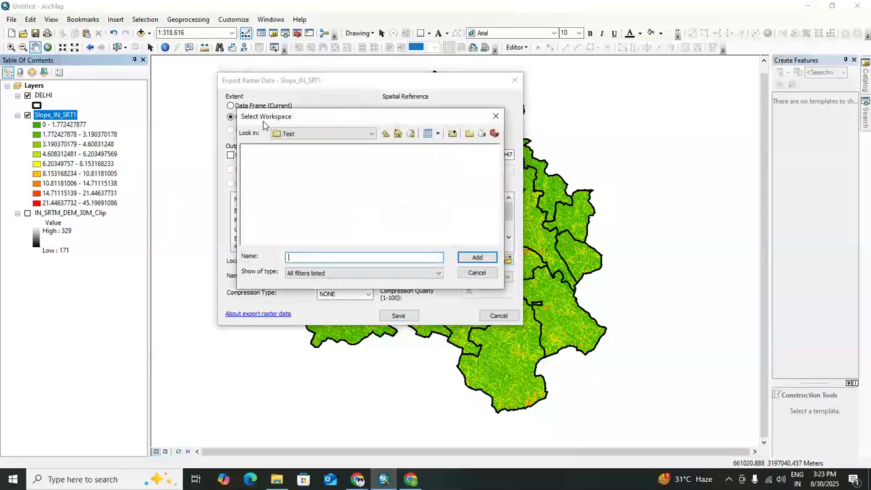
{"action": "left_click", "coordinate": [385, 134]}
{"action": "left_click", "coordinate": [256, 167]}
{"action": "left_click", "coordinate": [479, 257]}
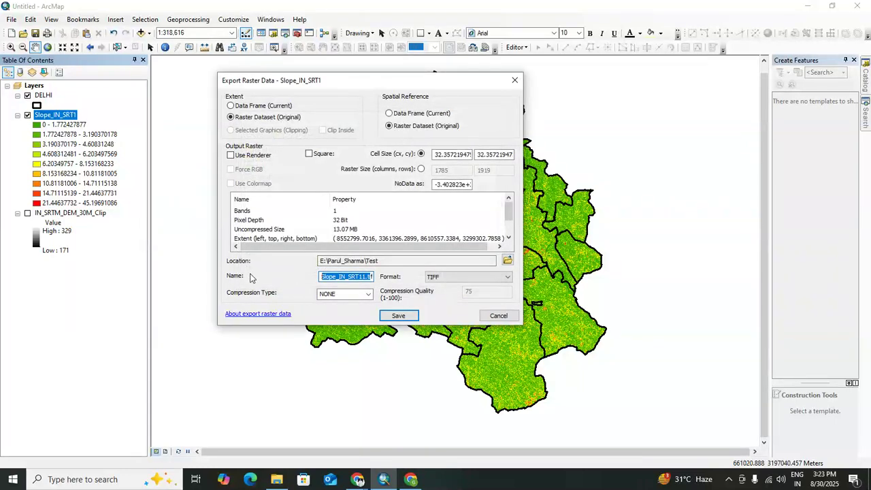
- Export the raster as a TIFF named Slope and replace the Slope_IN_SRT1 layer on the map with it
{"action": "type", "text": "if"}
{"action": "type", "text": "e"}
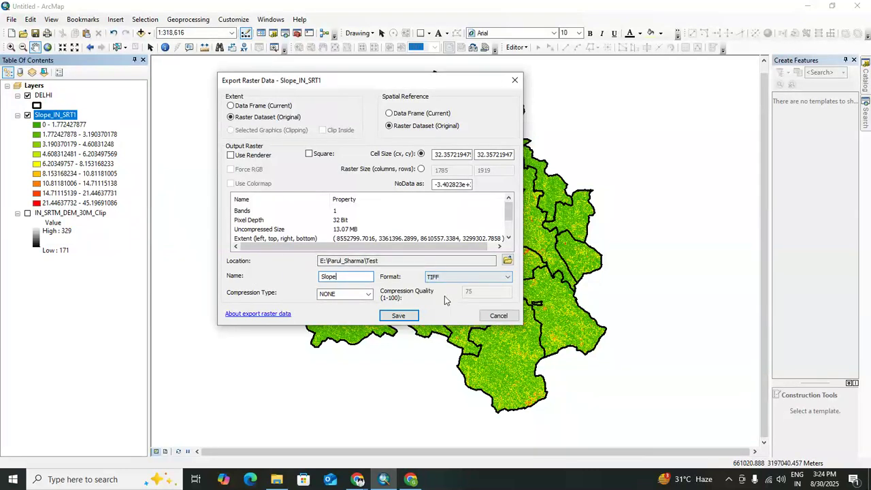
{"action": "left_click", "coordinate": [399, 316]}
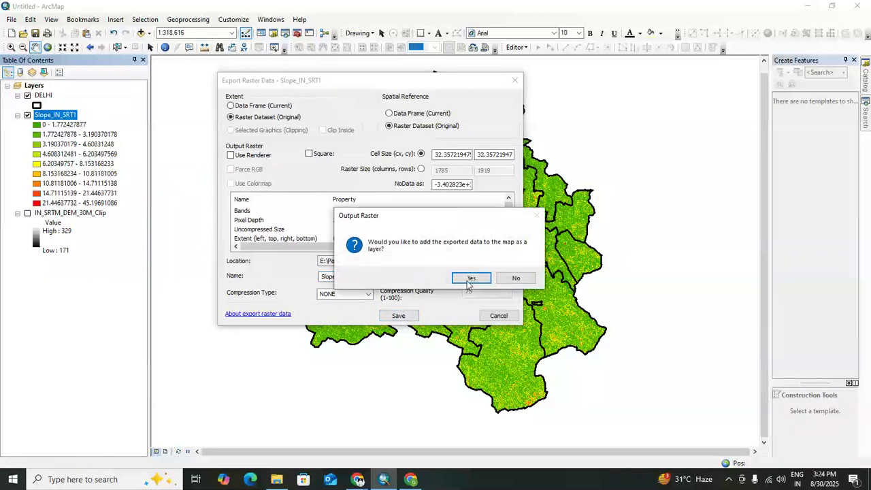
{"action": "left_click", "coordinate": [472, 279]}
{"action": "right_click", "coordinate": [56, 175]}
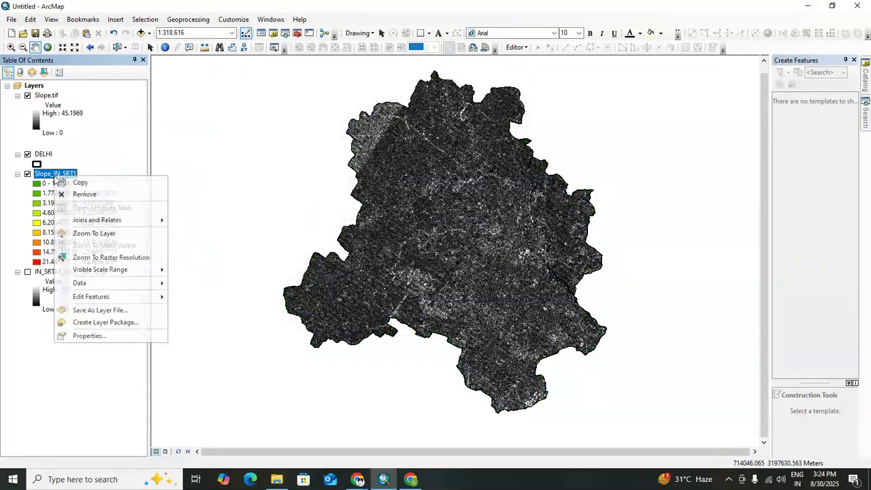
{"action": "left_click", "coordinate": [83, 194]}
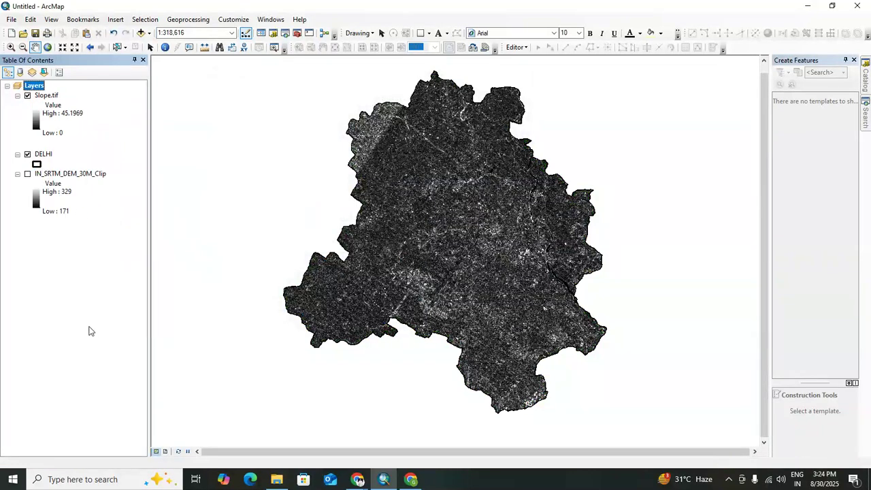
- Apply the red-yellow-green color ramp to the Slope.tif layer
{"action": "left_click", "coordinate": [37, 127]}
{"action": "left_click", "coordinate": [95, 159]}
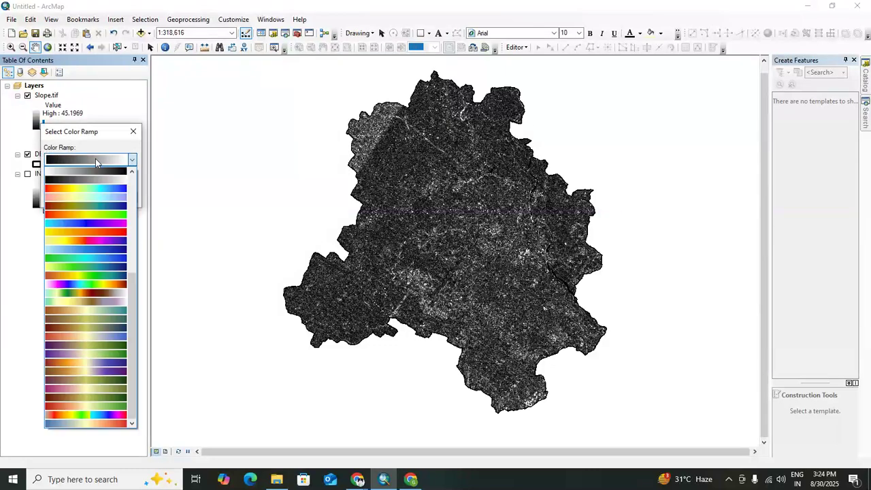
{"action": "left_click", "coordinate": [101, 214]}
{"action": "left_click", "coordinate": [64, 198]}
{"action": "left_click_drag", "start_coordinate": [443, 264], "coordinate": [446, 263]}
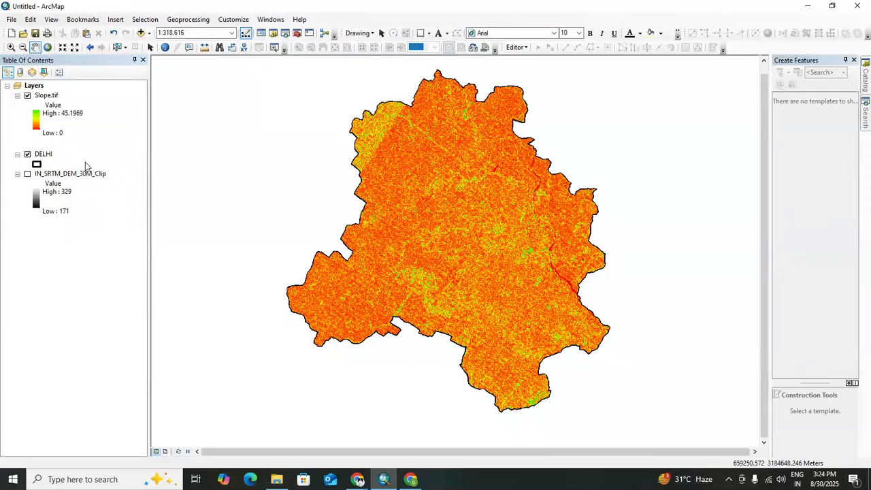
- Switch the Slope.tif layer's symbology to Classified with five classes and give it the green-cyan-blue color ramp
{"action": "left_click", "coordinate": [62, 242]}
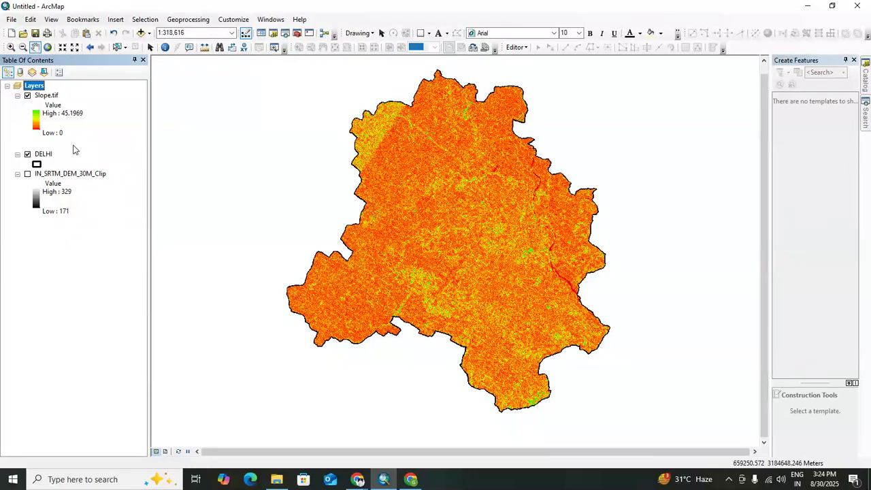
{"action": "left_click", "coordinate": [51, 98]}
{"action": "right_click", "coordinate": [49, 99]}
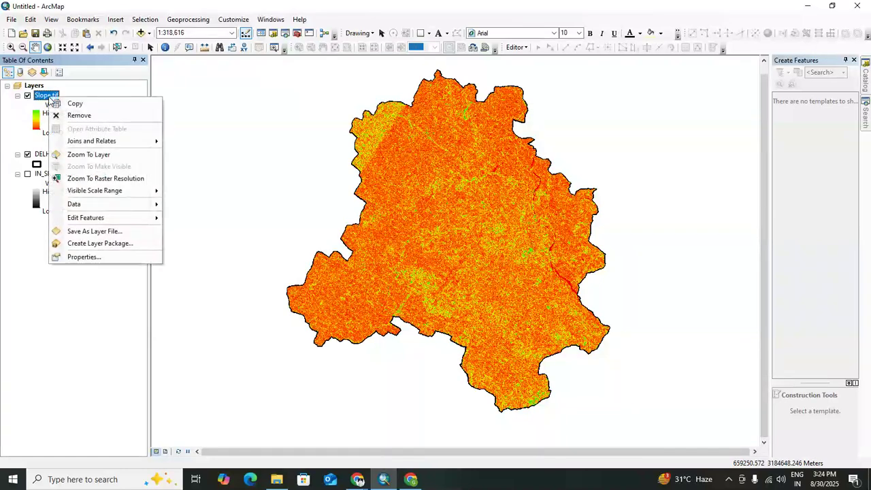
{"action": "left_click", "coordinate": [94, 258]}
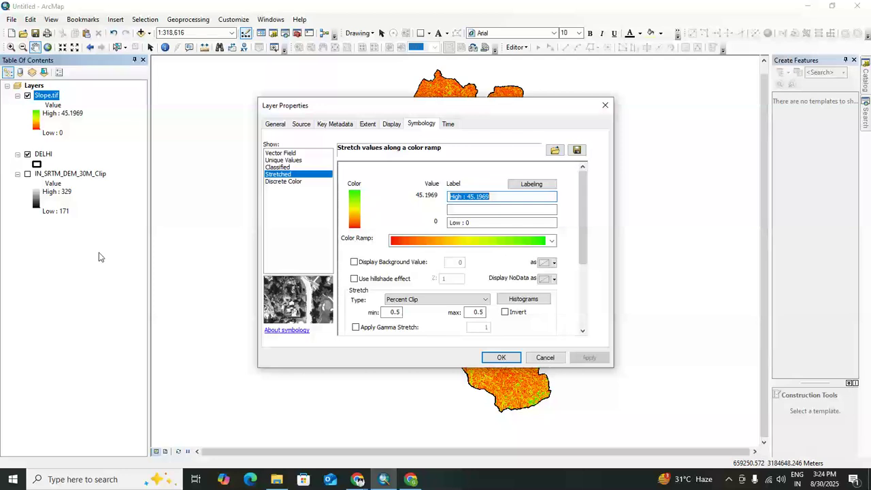
{"action": "left_click", "coordinate": [278, 168]}
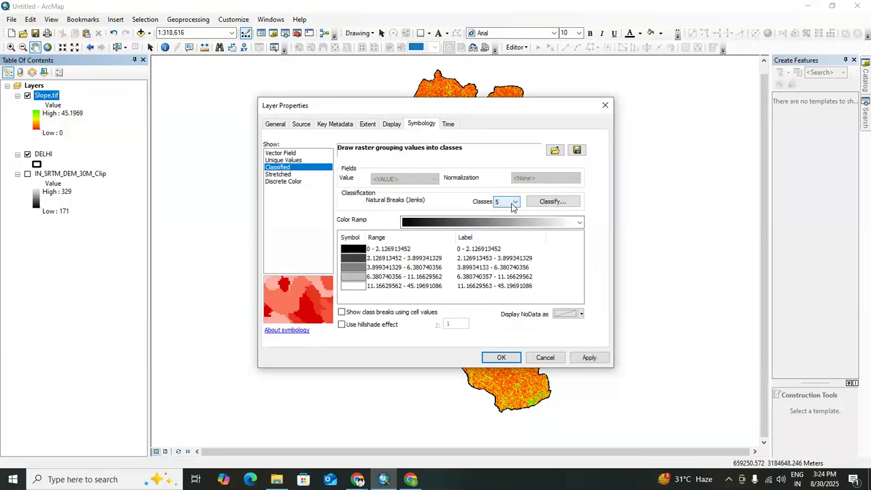
{"action": "left_click", "coordinate": [578, 223]}
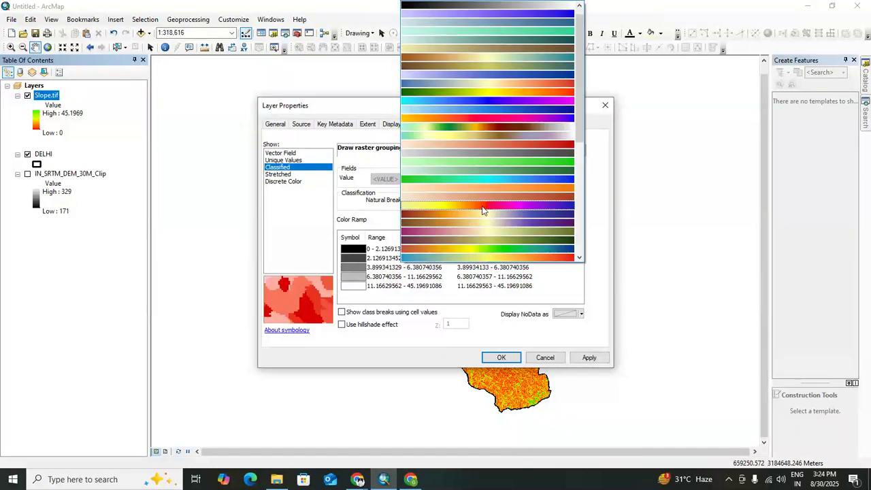
{"action": "left_click", "coordinate": [476, 181]}
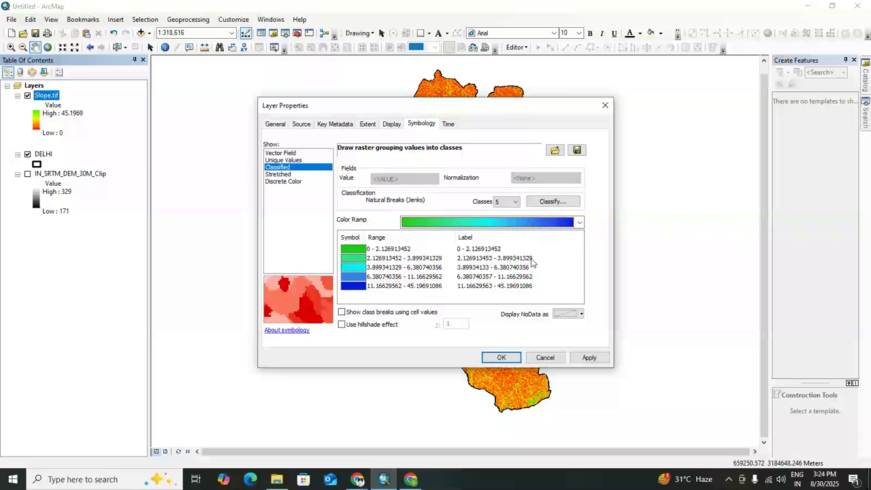
- Label the two lowest slope classes Very Low and Low
{"action": "left_click_drag", "start_coordinate": [476, 114], "coordinate": [328, 118]}
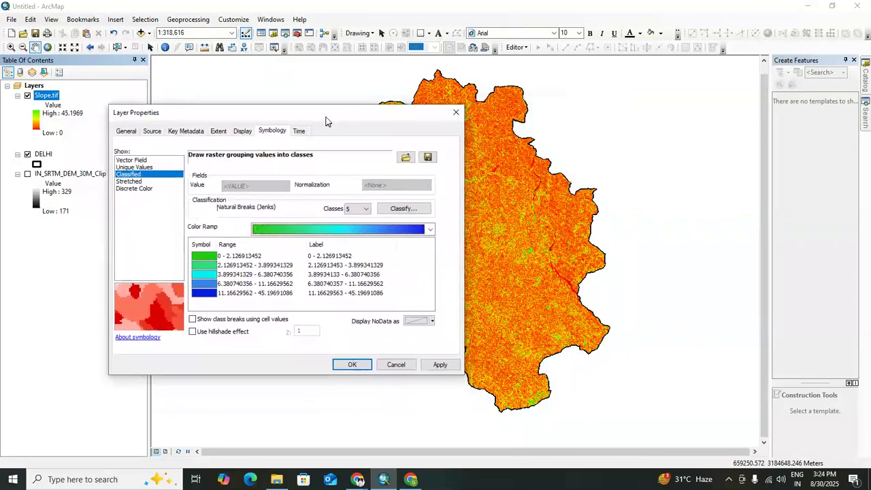
{"action": "left_click", "coordinate": [373, 254]}
{"action": "left_click", "coordinate": [374, 254]}
{"action": "left_click", "coordinate": [374, 254]}
{"action": "left_click_drag", "start_coordinate": [374, 254], "coordinate": [294, 252]}
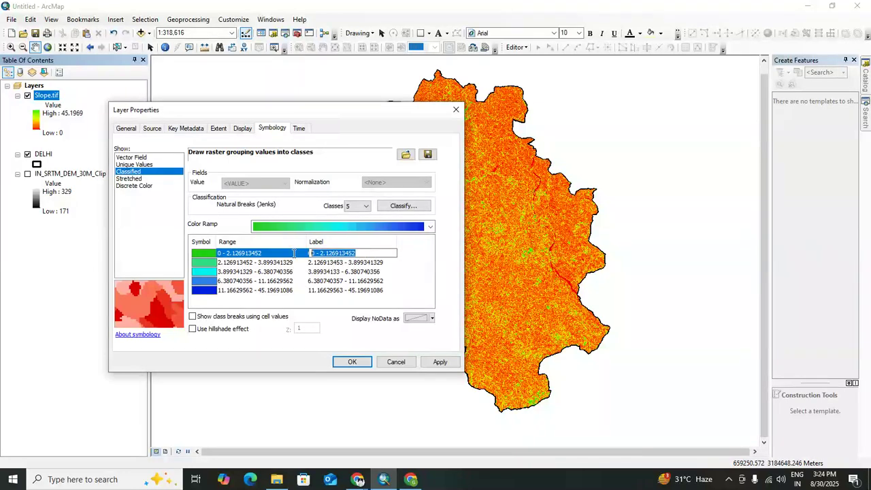
{"action": "key", "text": "BackSpace"}
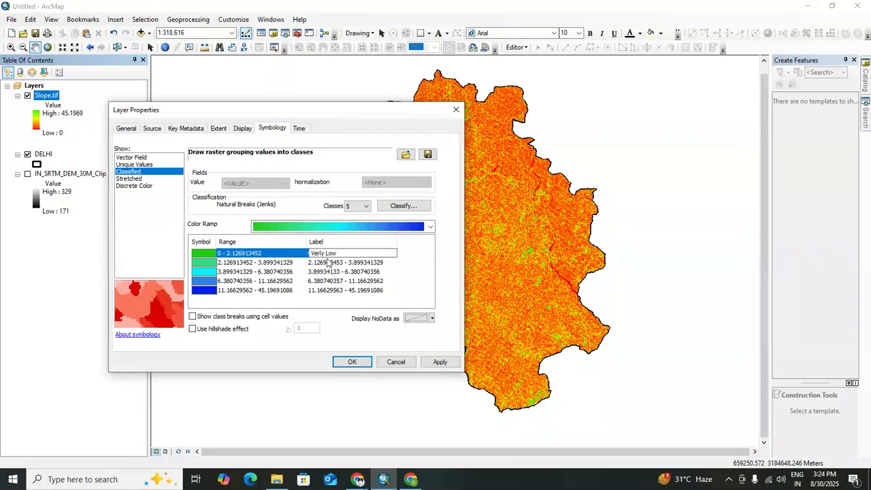
{"action": "left_click_drag", "start_coordinate": [324, 253], "coordinate": [296, 256]}
{"action": "type", "text": "Ve"}
{"action": "left_click", "coordinate": [364, 265]}
{"action": "type", "text": "Low"}
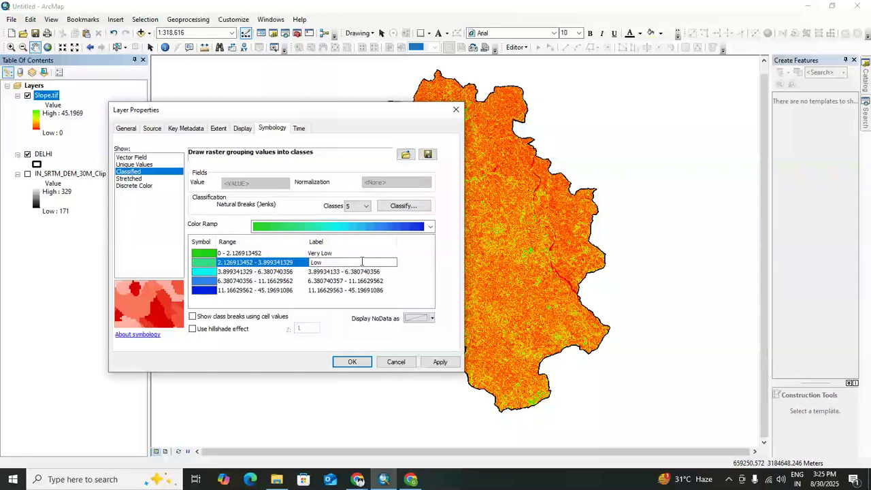
- Label the remaining three slope classes Moderate, High and Very high, and apply the symbology to the layer
{"action": "left_click", "coordinate": [364, 272]}
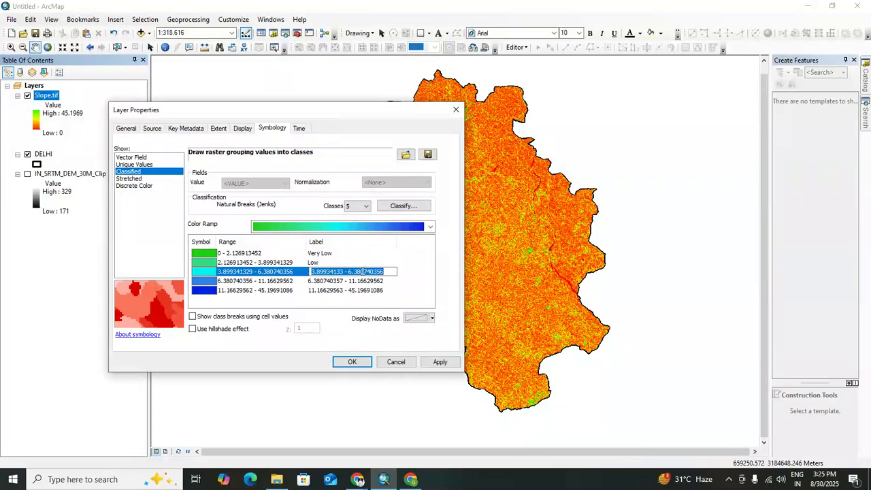
{"action": "type", "text": "Moderate"}
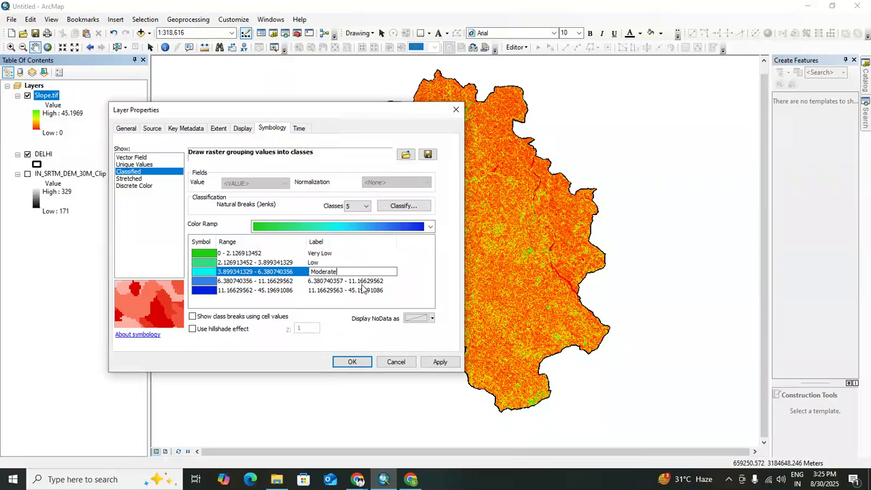
{"action": "left_click", "coordinate": [363, 282]}
{"action": "type", "text": "High"}
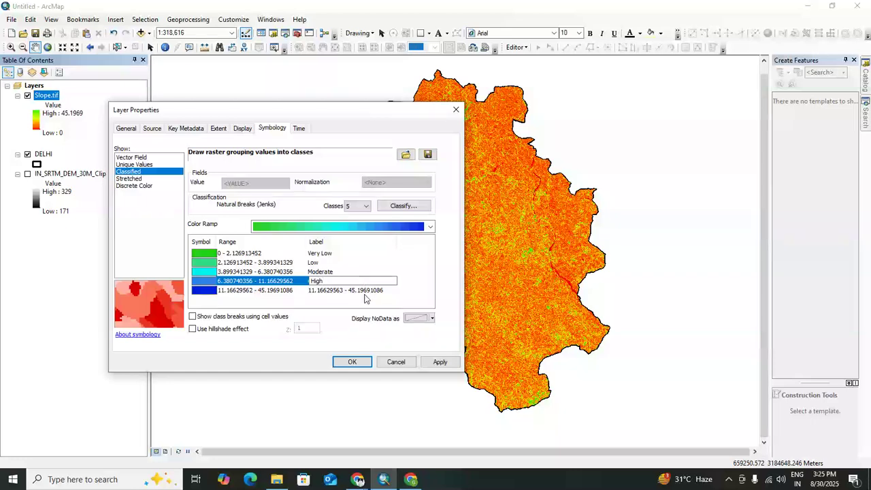
{"action": "left_click", "coordinate": [365, 290]}
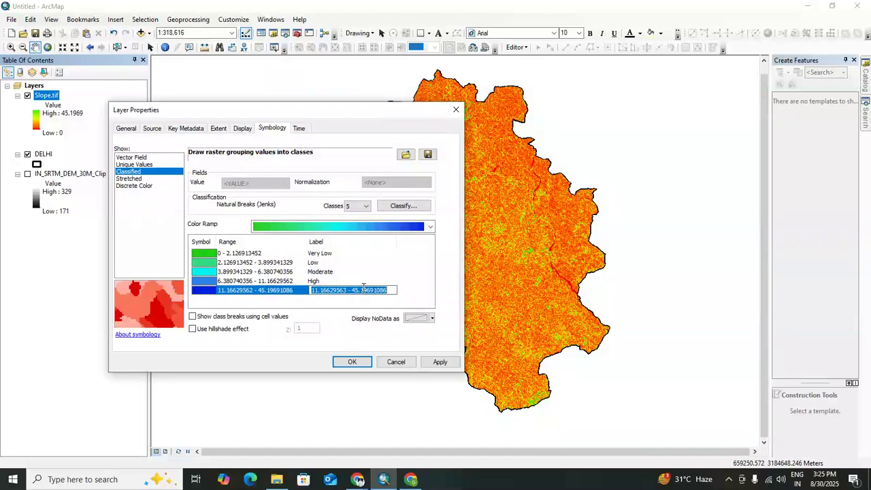
{"action": "type", "text": "Very high"}
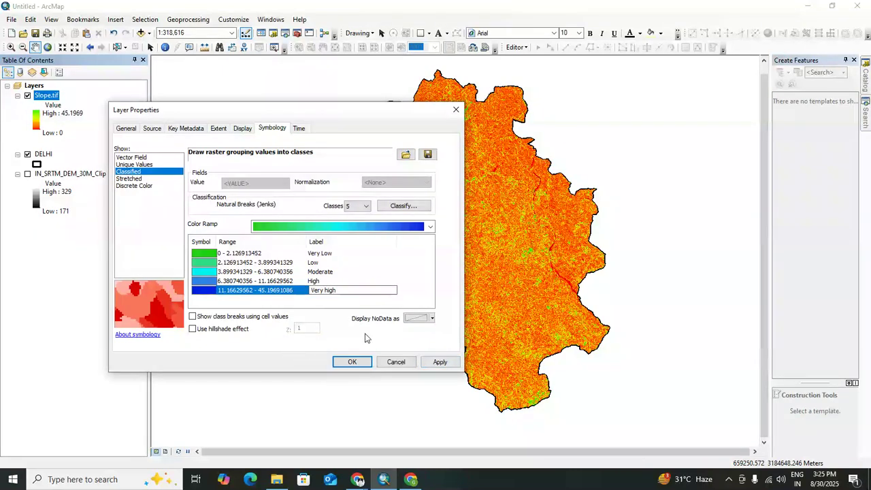
{"action": "left_click", "coordinate": [344, 280]}
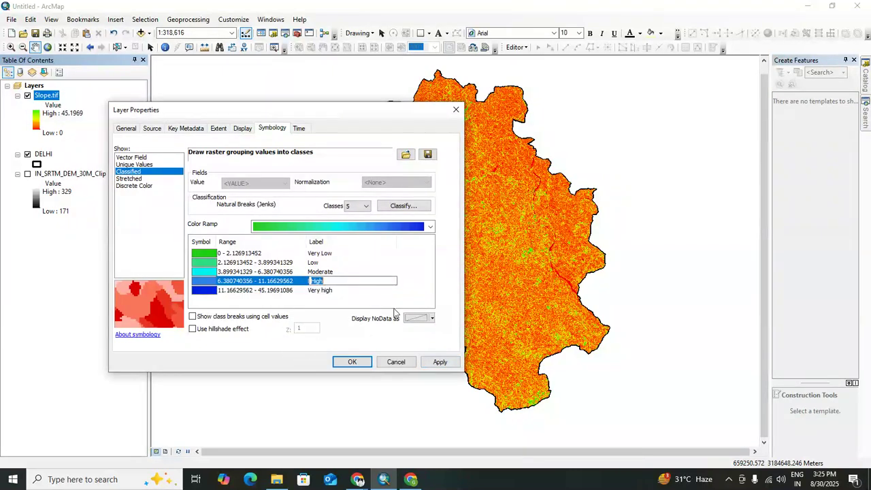
{"action": "left_click", "coordinate": [442, 363]}
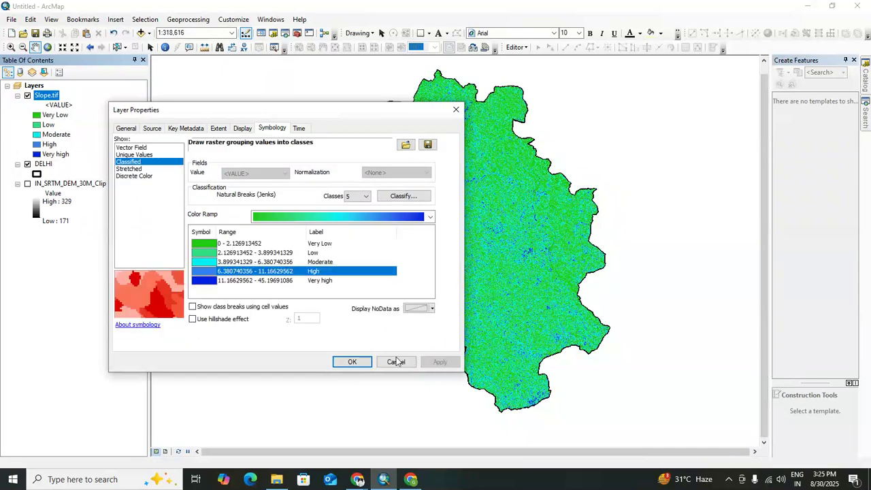
{"action": "left_click", "coordinate": [353, 362]}
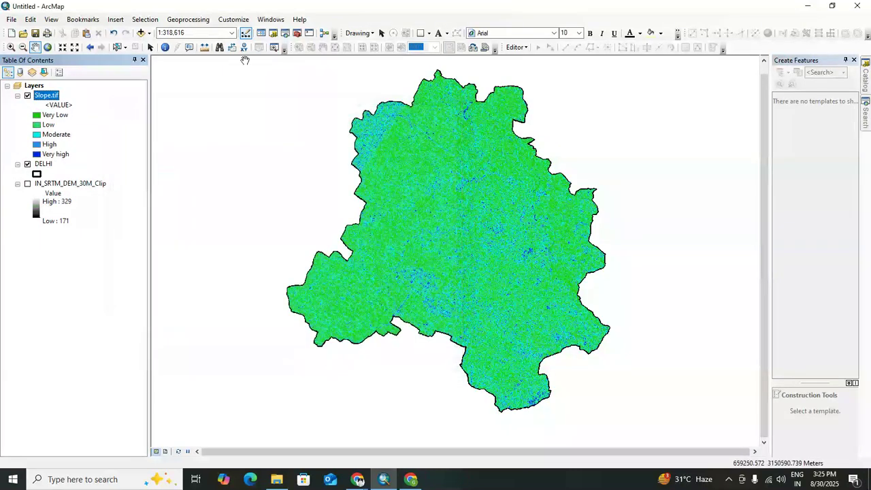
- Search for "reclassify" and open the 3D Analyst Reclassify tool
{"action": "mouse_move", "coordinate": [467, 262]}
{"action": "left_mouse_down"}
{"action": "mouse_move", "coordinate": [481, 257]}
{"action": "mouse_move", "coordinate": [473, 247]}
{"action": "left_mouse_up"}
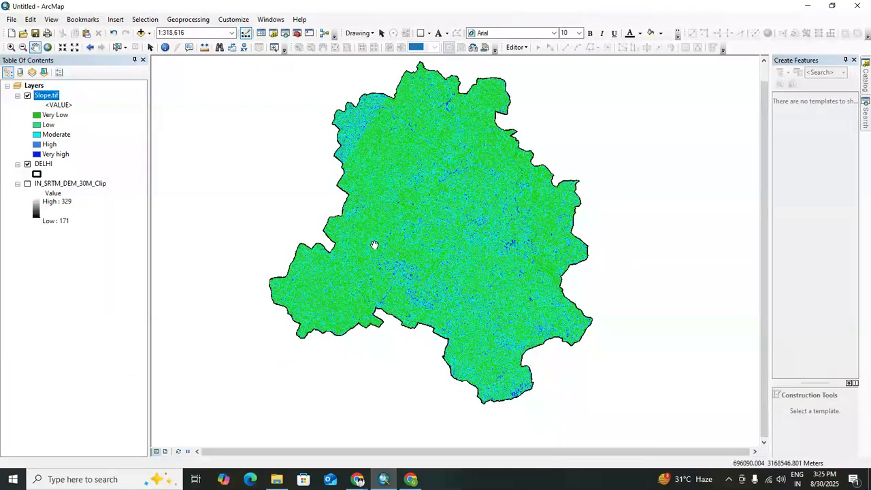
{"action": "left_click_drag", "start_coordinate": [399, 243], "coordinate": [447, 254]}
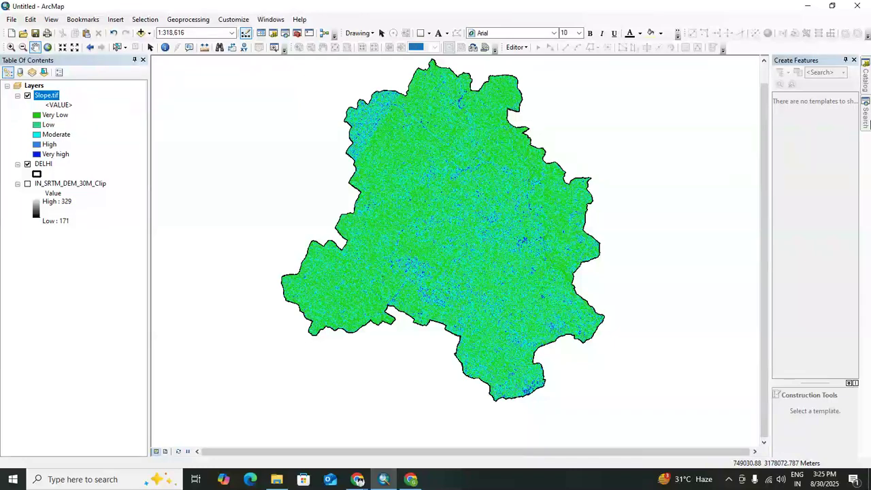
{"action": "left_click", "coordinate": [866, 115]}
{"action": "key", "text": "BackSpace"}
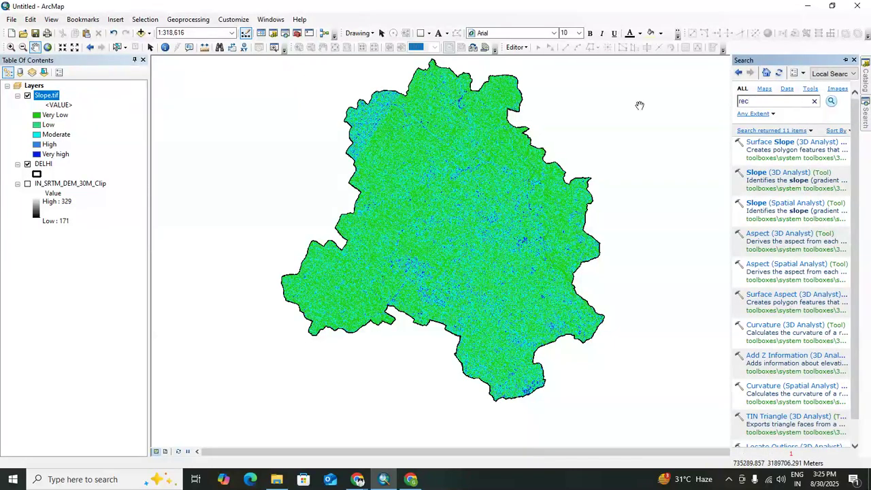
{"action": "type", "text": "reclassify"}
{"action": "key", "text": "Return"}
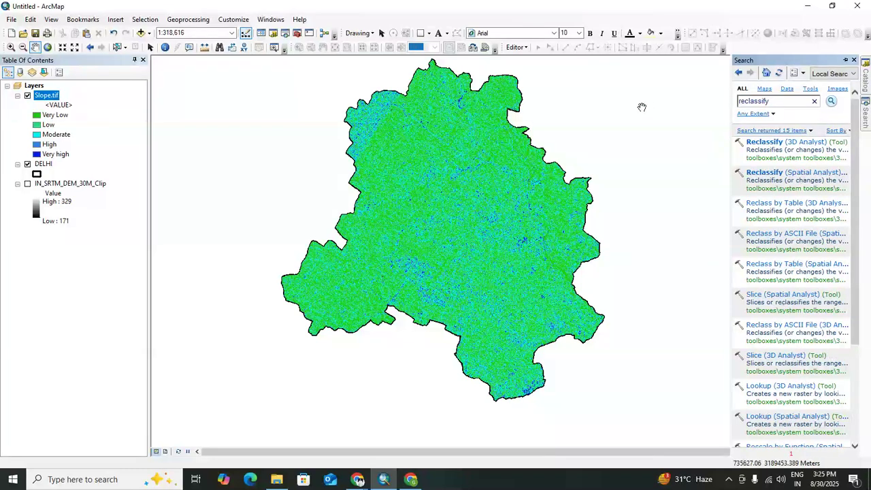
{"action": "left_click", "coordinate": [765, 143]}
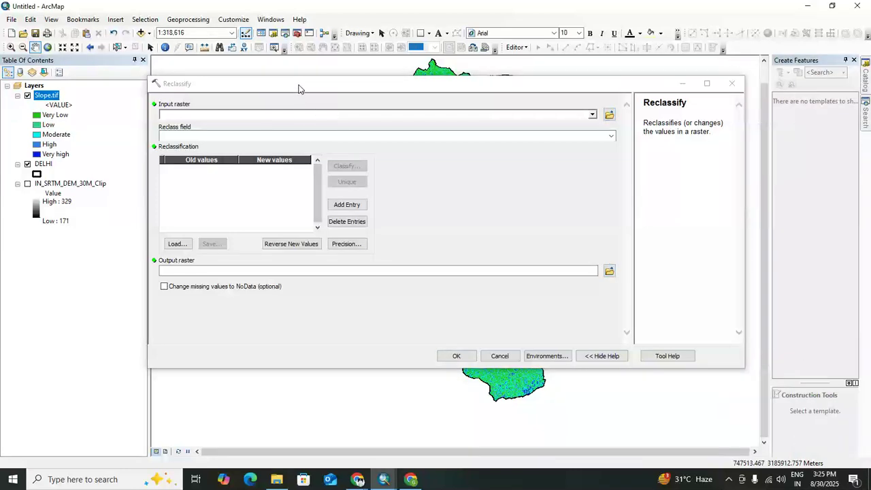
- Set Slope.tif as the input raster for Reclassify, keeping Value as the reclass field
{"action": "left_click_drag", "start_coordinate": [54, 97], "coordinate": [177, 114]}
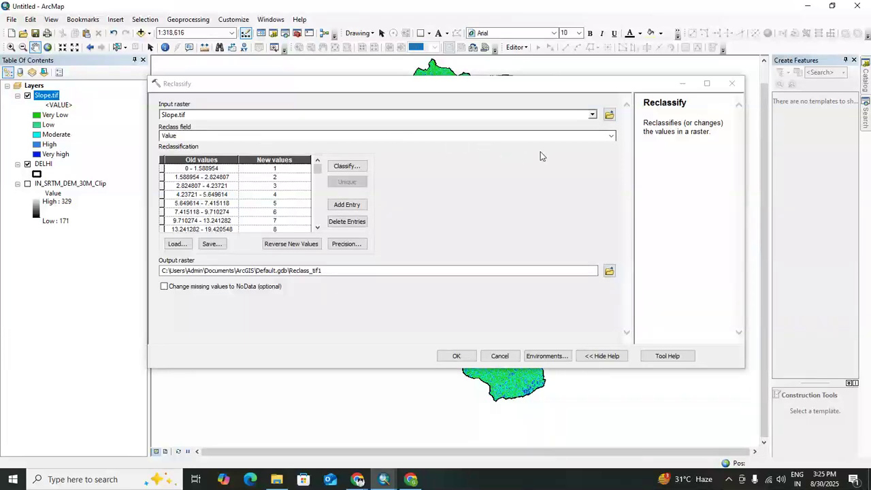
{"action": "left_click", "coordinate": [611, 135]}
{"action": "left_click", "coordinate": [595, 136]}
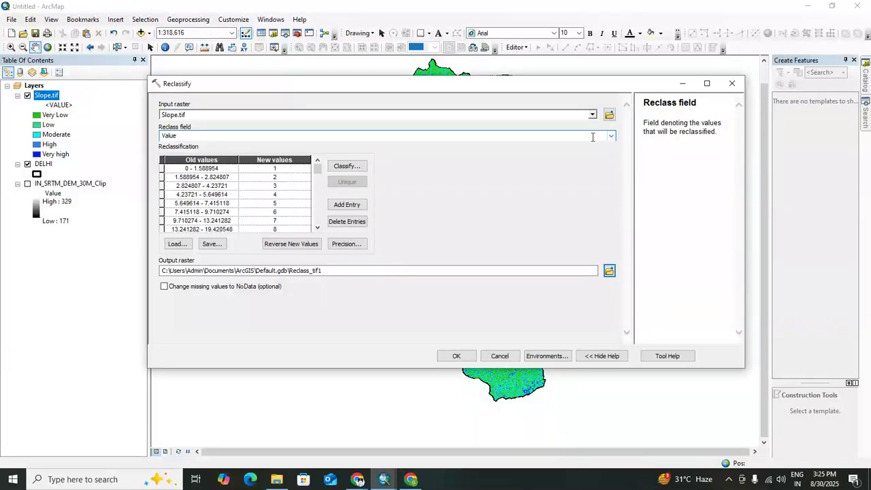
{"action": "left_click", "coordinate": [534, 198]}
{"action": "left_click", "coordinate": [345, 166]}
{"action": "left_click", "coordinate": [346, 136]}
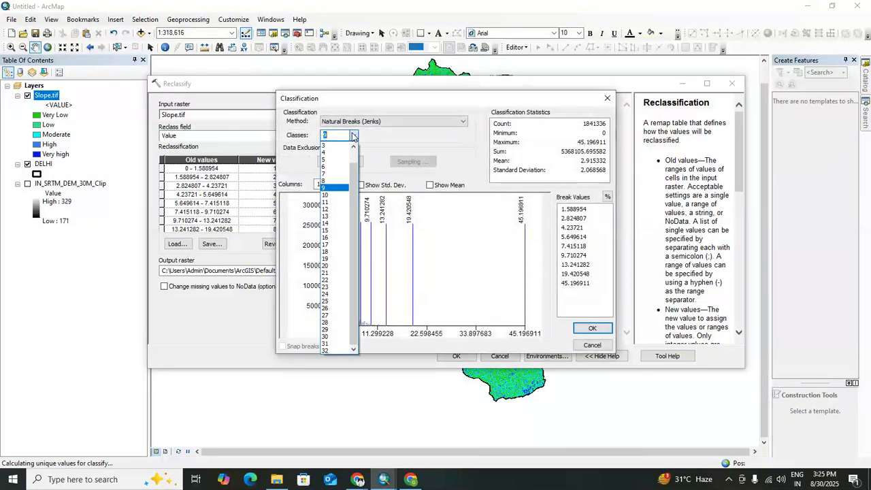
{"action": "left_click", "coordinate": [341, 160]}
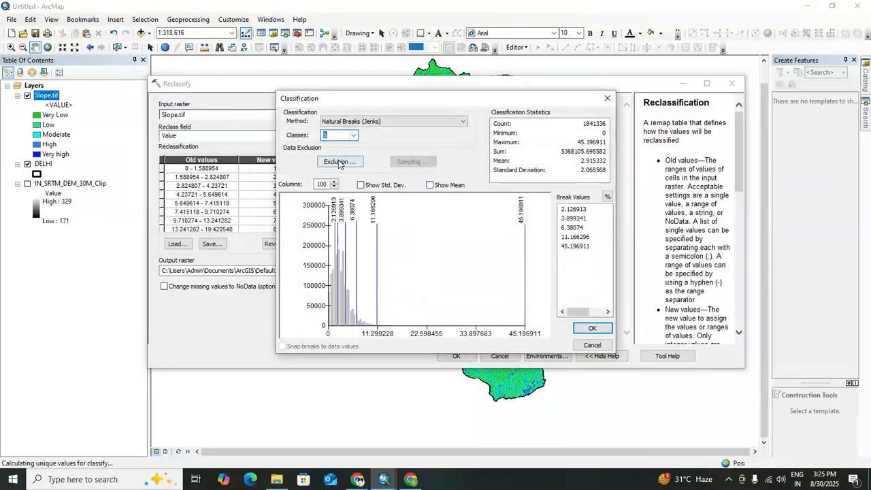
{"action": "left_click", "coordinate": [589, 209]}
{"action": "type", "text": "1"}
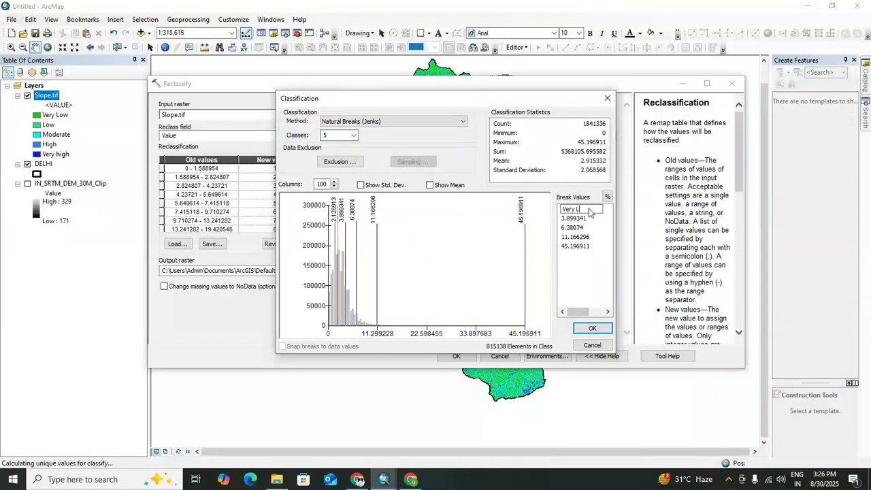
{"action": "key", "text": "Return"}
{"action": "left_click", "coordinate": [588, 219]}
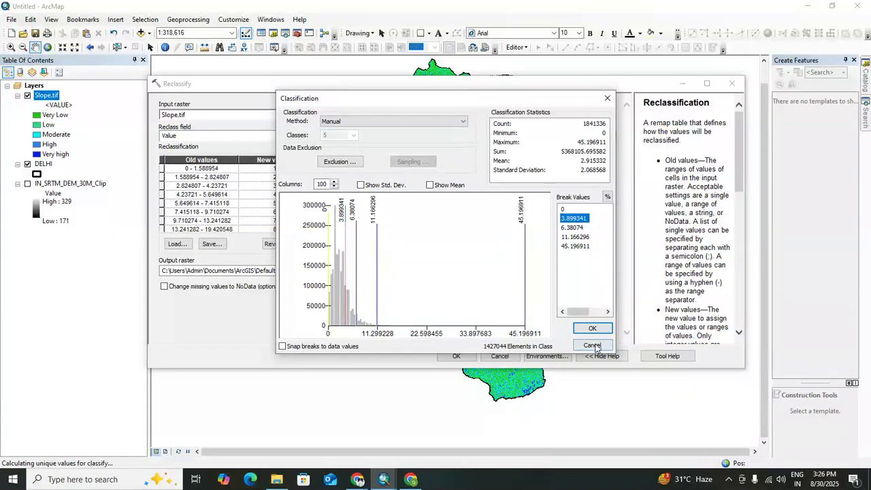
{"action": "left_click", "coordinate": [592, 346]}
{"action": "left_click", "coordinate": [328, 319]}
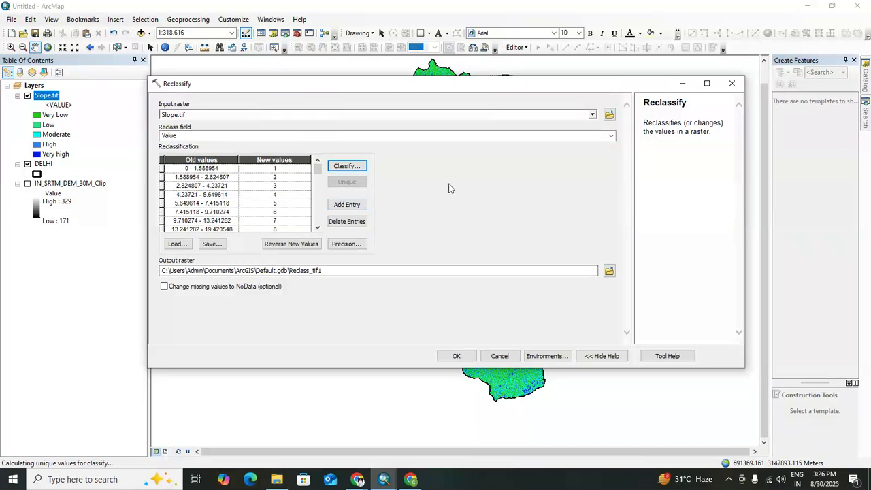
- Classify the old values into 5 Natural Breaks (Jenks) classes and run Reclassify with the default output raster
{"action": "left_click", "coordinate": [359, 169]}
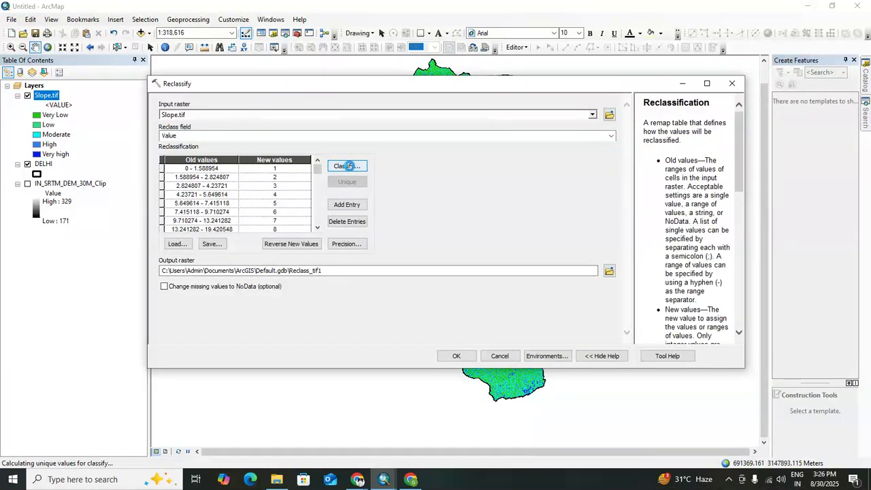
{"action": "left_click", "coordinate": [344, 135]}
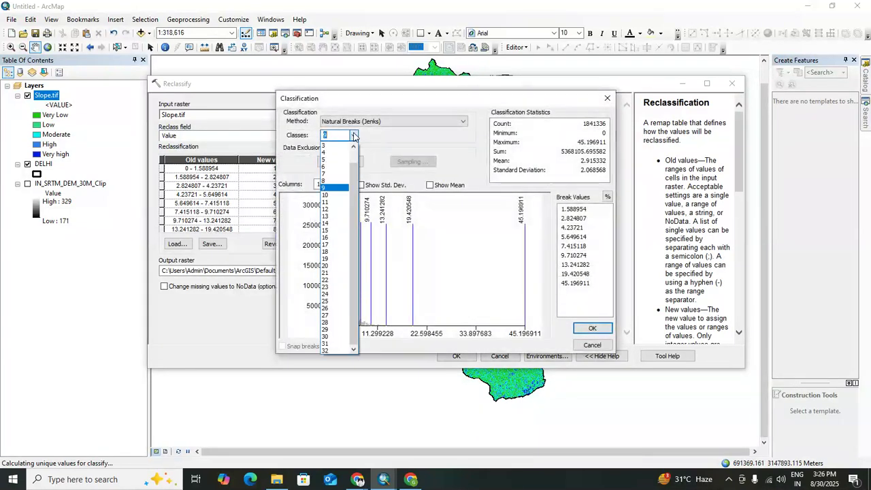
{"action": "left_click", "coordinate": [345, 166]}
{"action": "left_click", "coordinate": [353, 135]}
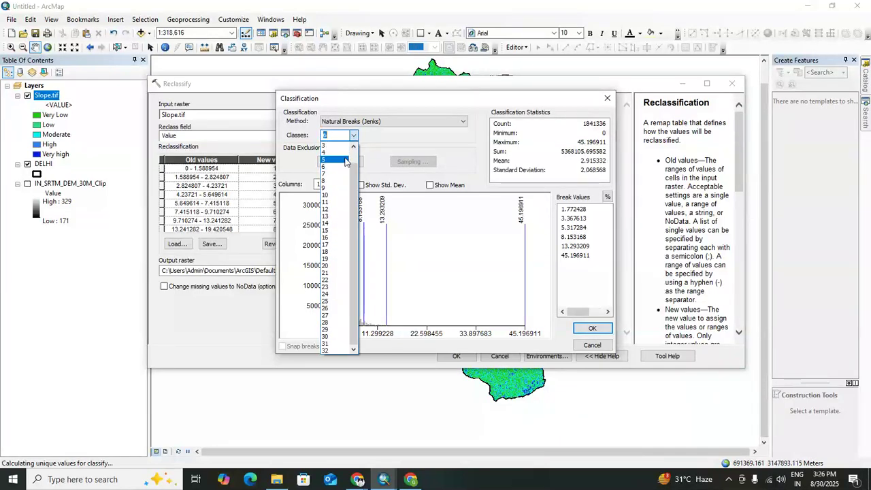
{"action": "left_click", "coordinate": [349, 162]}
{"action": "left_click", "coordinate": [586, 330]}
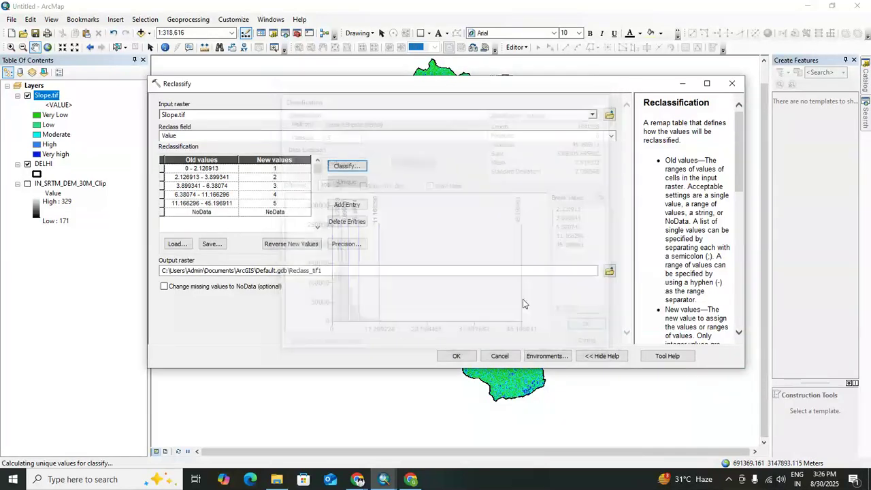
{"action": "left_click", "coordinate": [456, 358]}
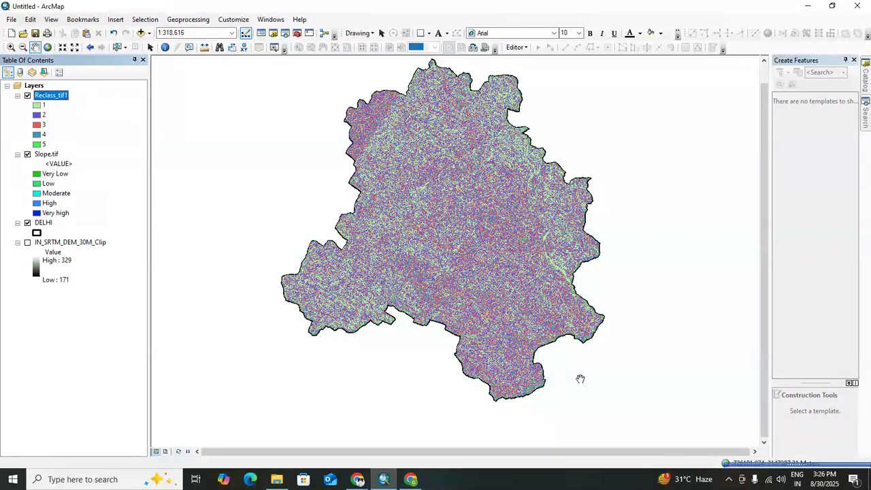
- Hide the Slope.tif layer and open the attribute table of Reclass_tif1
{"action": "left_click", "coordinate": [56, 343]}
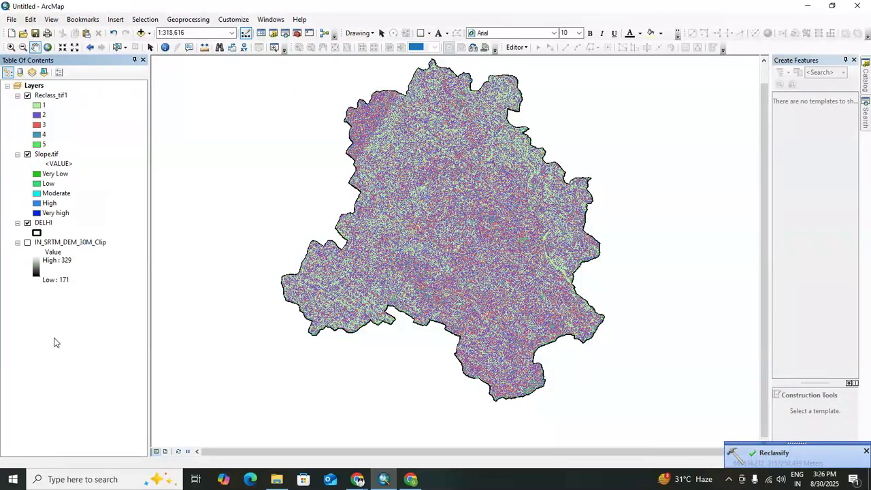
{"action": "left_click", "coordinate": [27, 155]}
{"action": "left_click", "coordinate": [54, 96]}
{"action": "right_click", "coordinate": [54, 96]}
{"action": "left_click", "coordinate": [108, 127]}
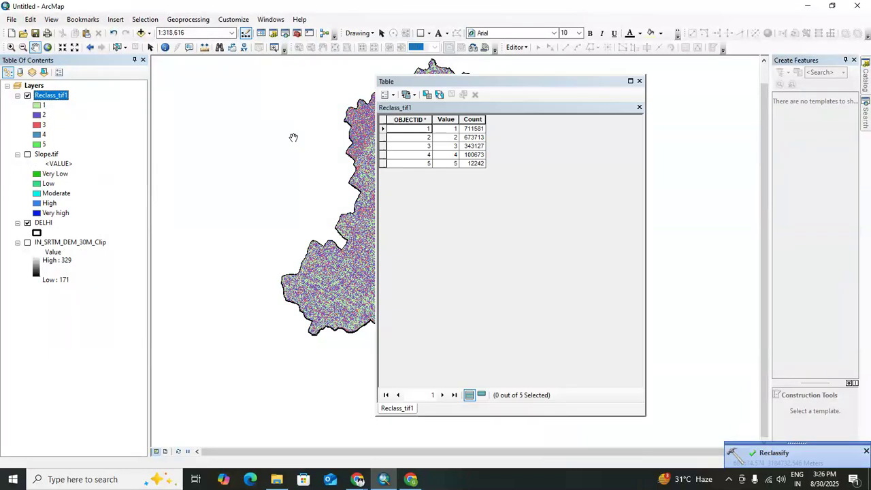
{"action": "left_click_drag", "start_coordinate": [429, 81], "coordinate": [343, 84]}
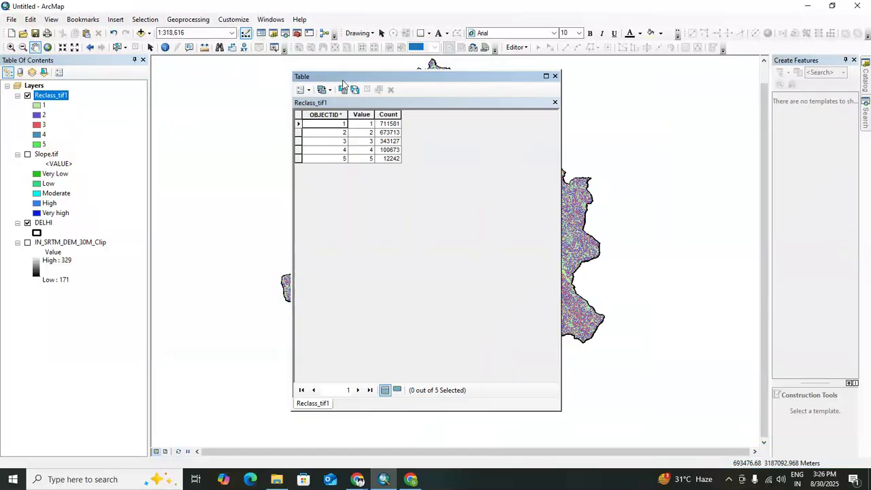
- Add a text field named Range with a length of 30 to the Reclass_tif1 table
{"action": "left_click", "coordinate": [309, 89]}
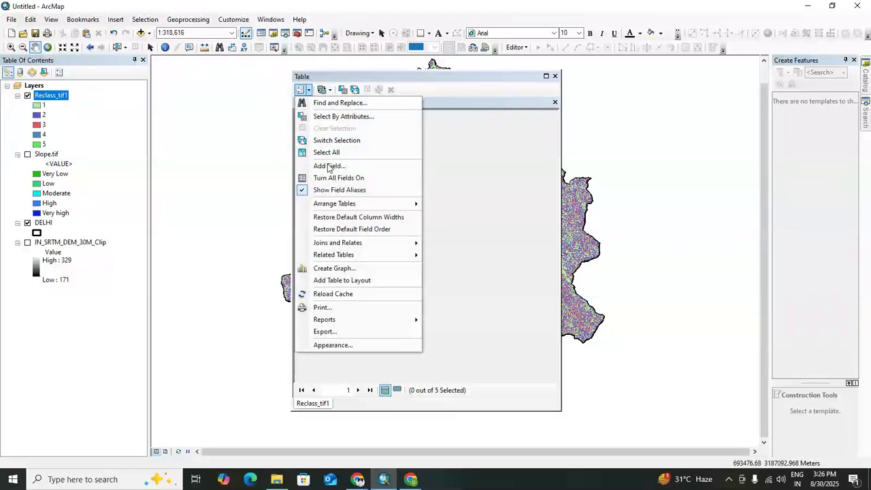
{"action": "left_click", "coordinate": [315, 175]}
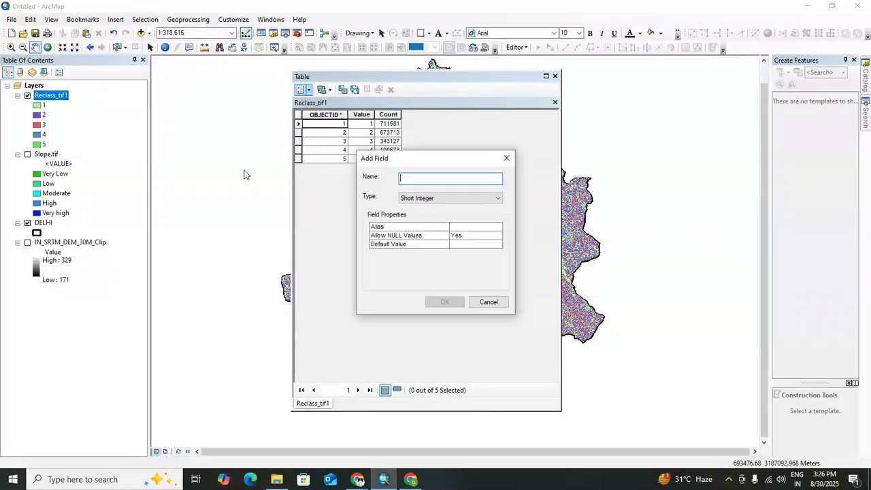
{"action": "type", "text": "Deg"}
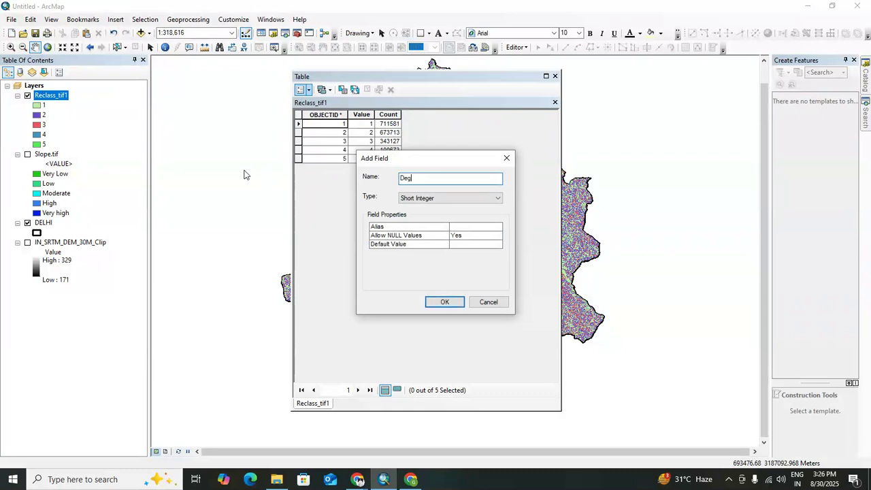
{"action": "key", "text": "BackSpace"}
{"action": "key", "text": "BackSpace"}
{"action": "key", "text": "BackSpace"}
{"action": "type", "text": "Ra"}
{"action": "left_click", "coordinate": [433, 199]}
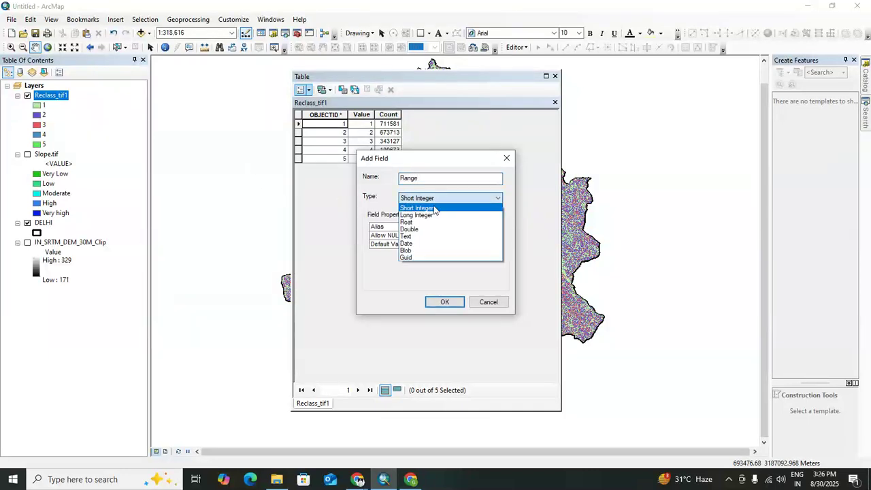
{"action": "left_click", "coordinate": [437, 244]}
{"action": "left_click", "coordinate": [475, 253]}
{"action": "double_click", "coordinate": [475, 253]}
{"action": "type", "text": "30"}
{"action": "left_click", "coordinate": [447, 301]}
- Select the record with value 1 and calculate its Range field as "Very Low"
{"action": "left_click", "coordinate": [298, 123]}
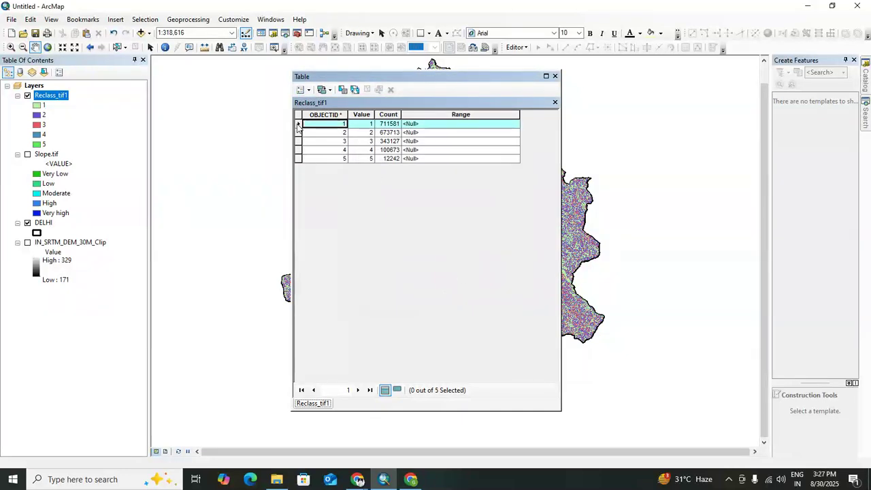
{"action": "left_click_drag", "start_coordinate": [425, 77], "coordinate": [308, 76]}
{"action": "left_click", "coordinate": [320, 115]}
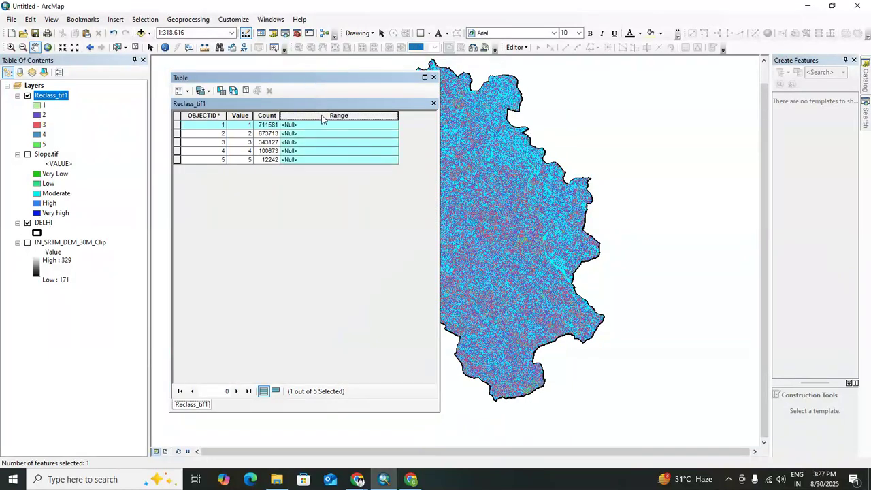
{"action": "right_click", "coordinate": [320, 115]}
{"action": "left_click", "coordinate": [360, 184]}
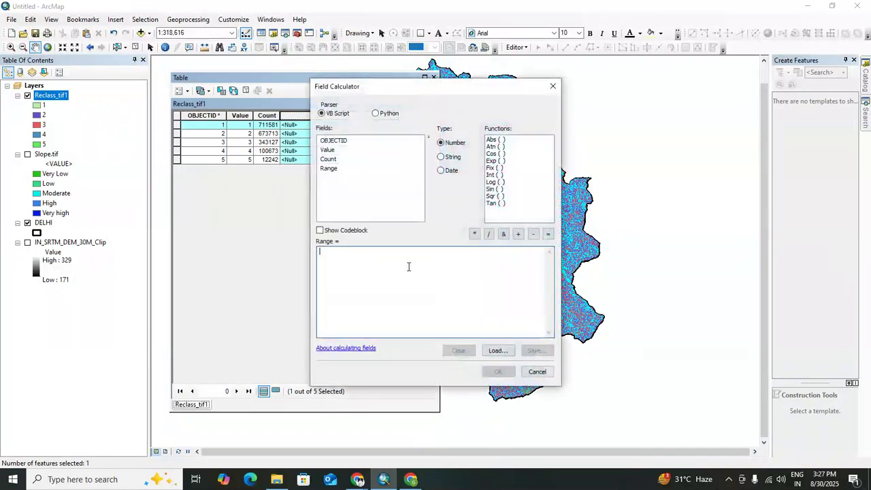
{"action": "type", "text": "\""}
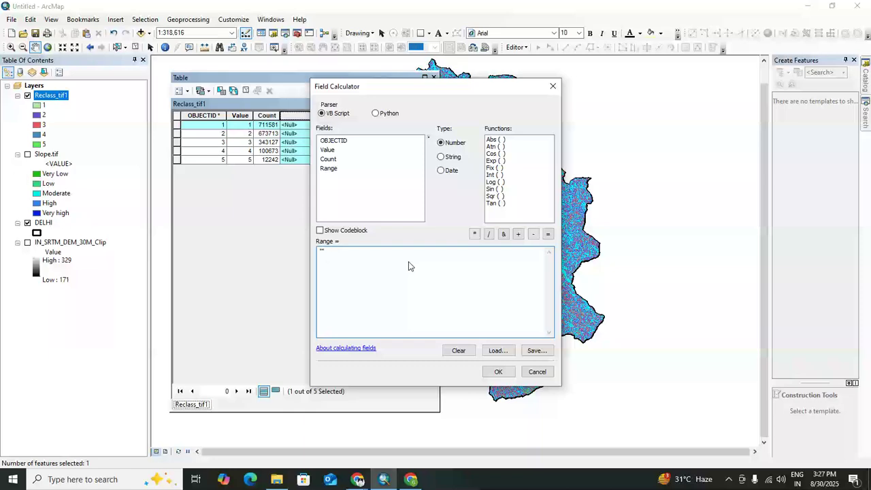
{"action": "type", "text": "Very Low\""}
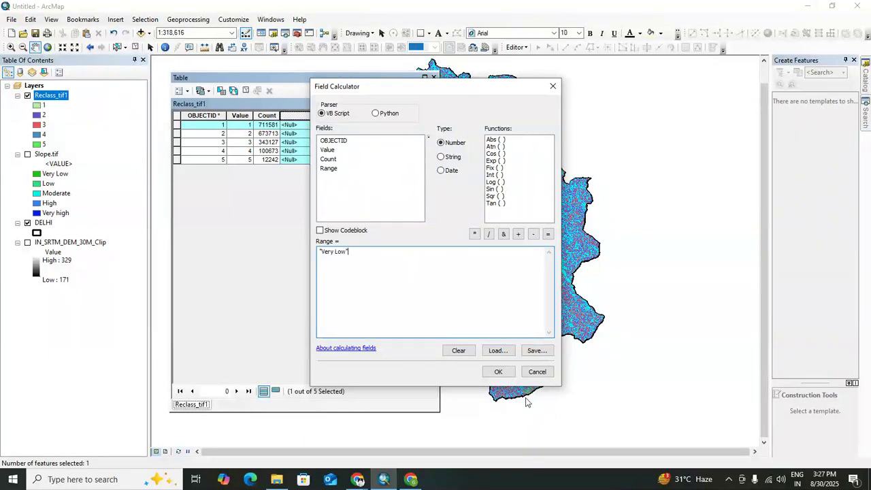
{"action": "left_click", "coordinate": [498, 371]}
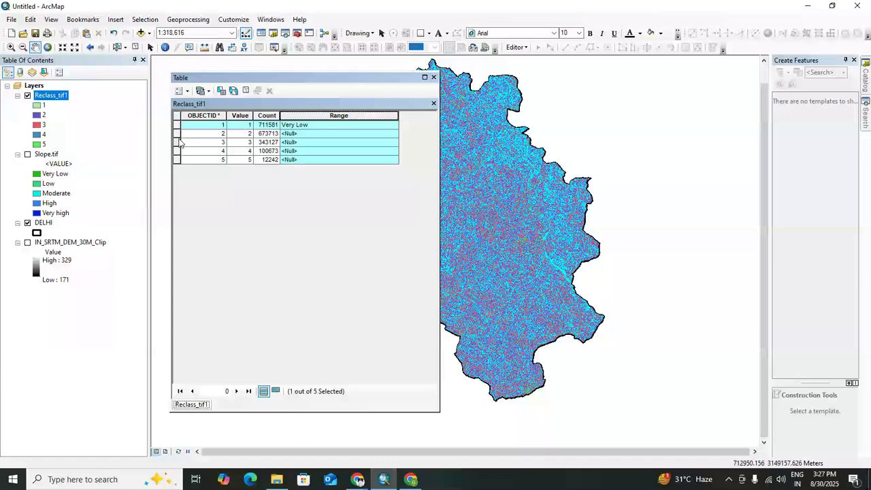
- Select only the record with value 2 and calculate its Range field as "Low"
{"action": "left_click", "coordinate": [178, 134]}
{"action": "right_click", "coordinate": [303, 117]}
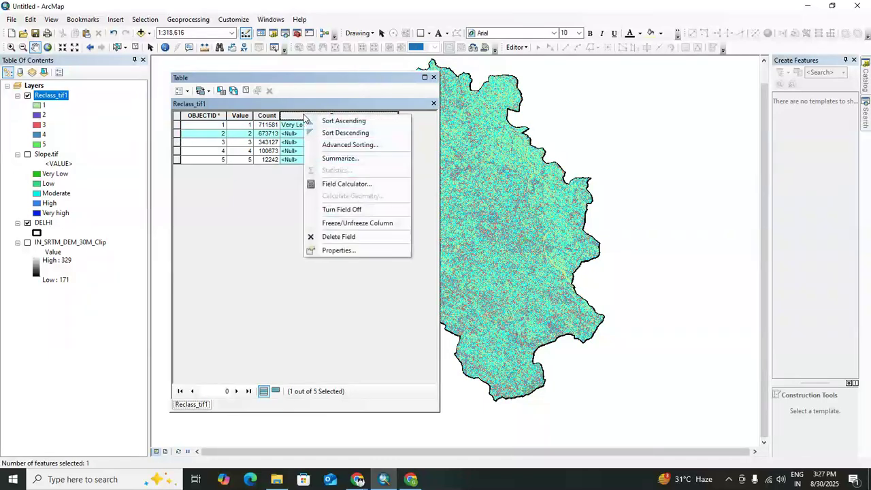
{"action": "left_click", "coordinate": [356, 186]}
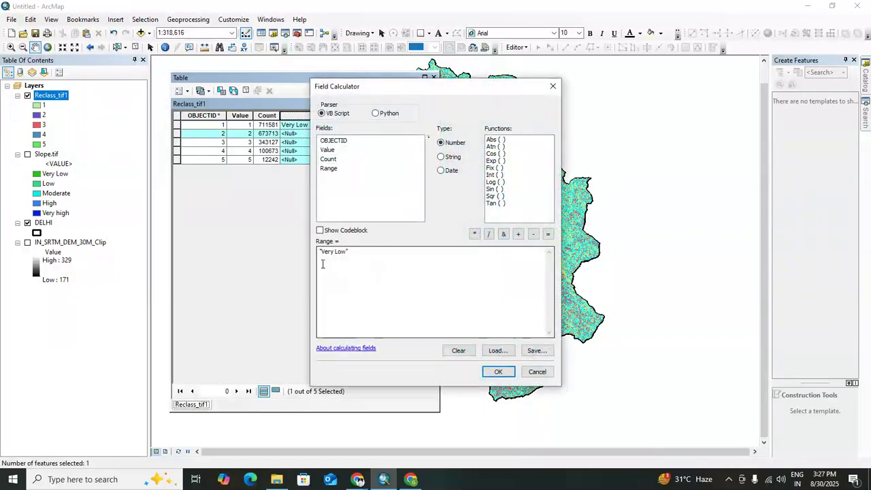
{"action": "left_click_drag", "start_coordinate": [322, 252], "coordinate": [328, 253]}
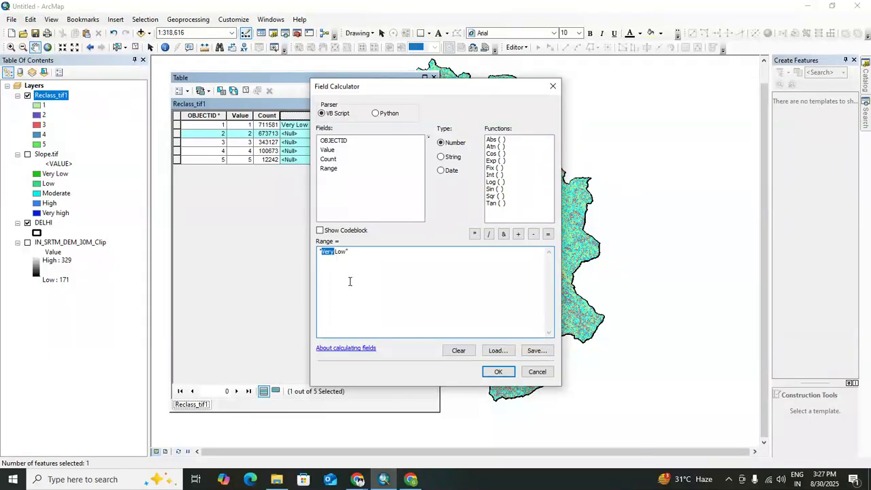
{"action": "key", "text": "BackSpace"}
{"action": "left_click", "coordinate": [498, 371]}
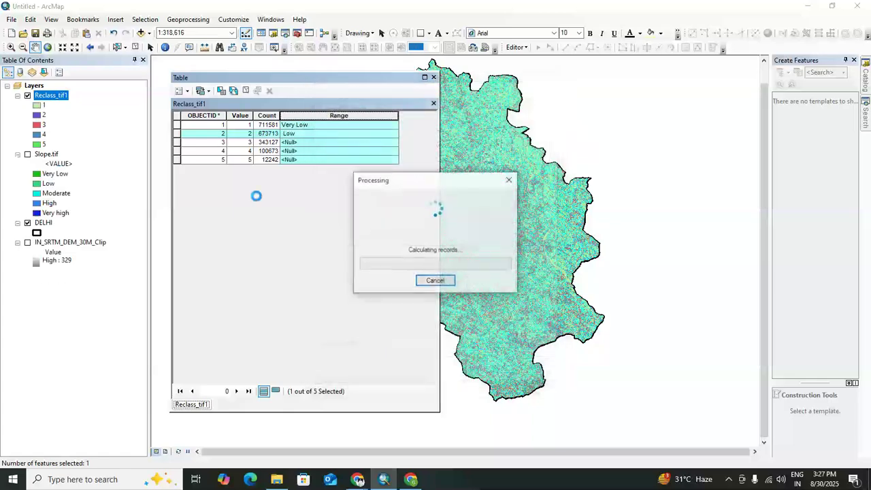
- Select only the record with value 3 and calculate its Range field as "Moderate"
{"action": "left_click", "coordinate": [176, 142]}
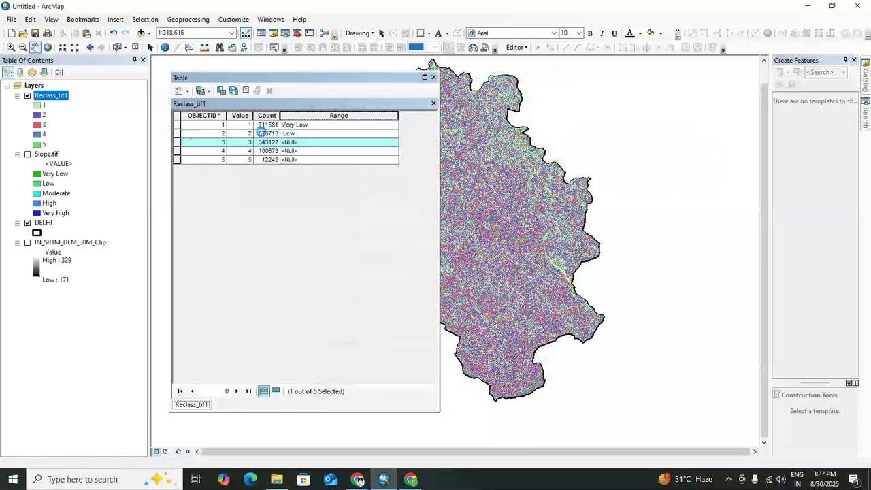
{"action": "right_click", "coordinate": [299, 116]}
{"action": "left_click", "coordinate": [342, 186]}
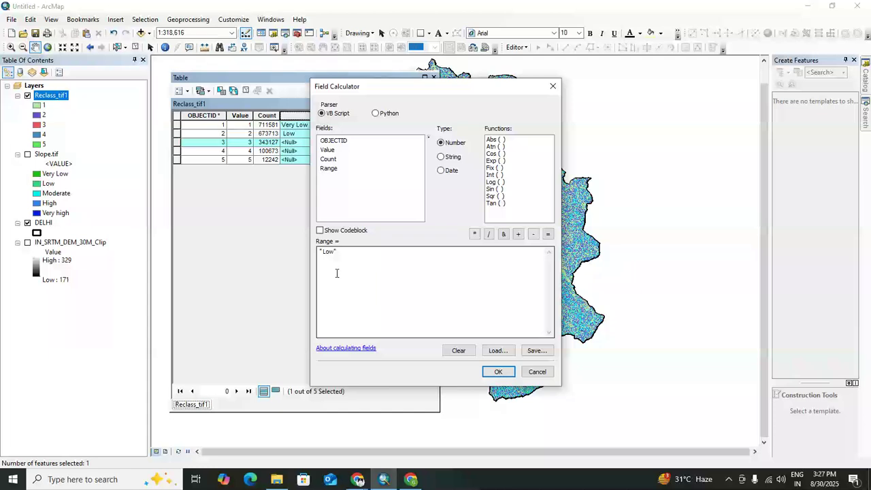
{"action": "double_click", "coordinate": [329, 252]}
{"action": "key", "text": "BackSpace"}
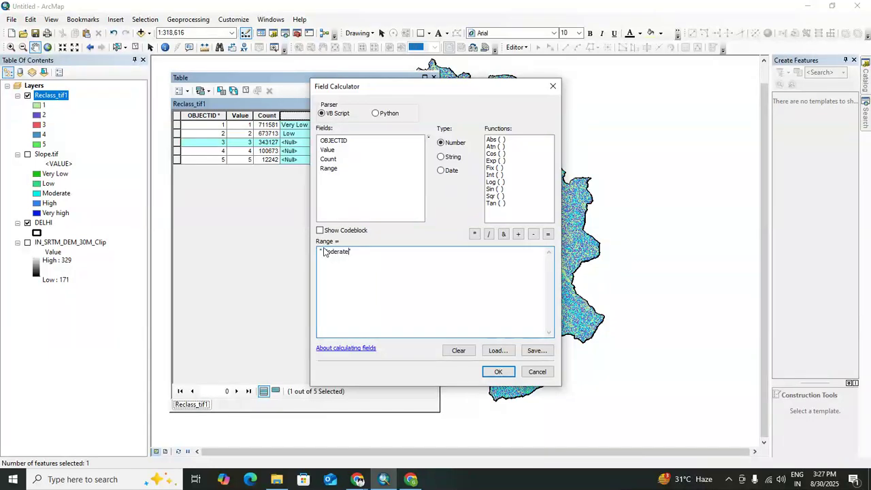
{"action": "left_click", "coordinate": [498, 372]}
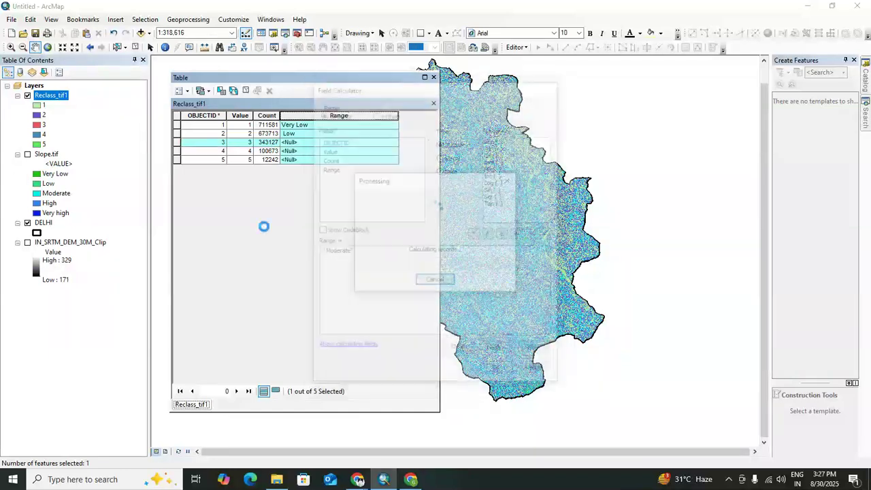
- Select only the record with value 4 and calculate its Range field as "High"
{"action": "left_click", "coordinate": [177, 153]}
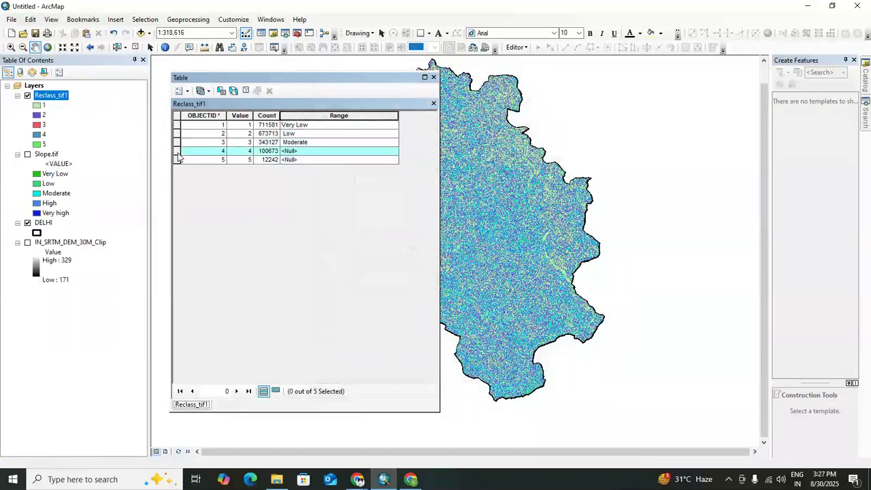
{"action": "left_click", "coordinate": [334, 114]}
{"action": "right_click", "coordinate": [329, 117]}
{"action": "left_click", "coordinate": [375, 187]}
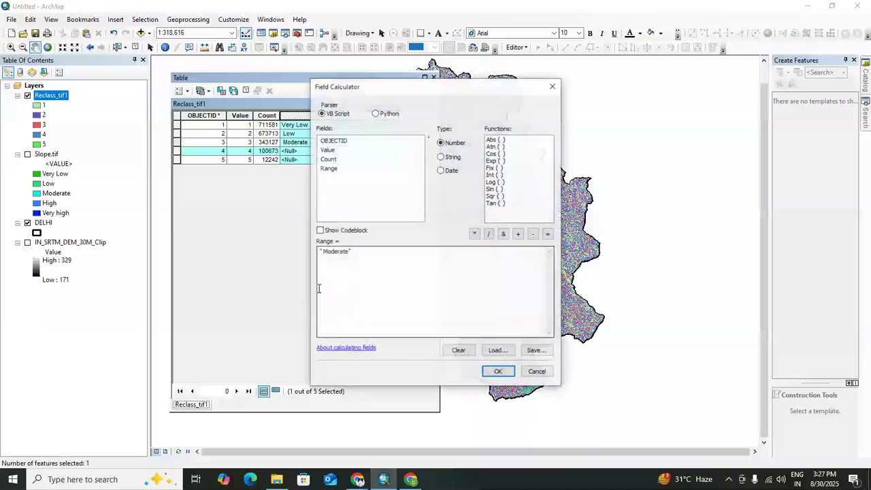
{"action": "left_click_drag", "start_coordinate": [323, 252], "coordinate": [348, 254]}
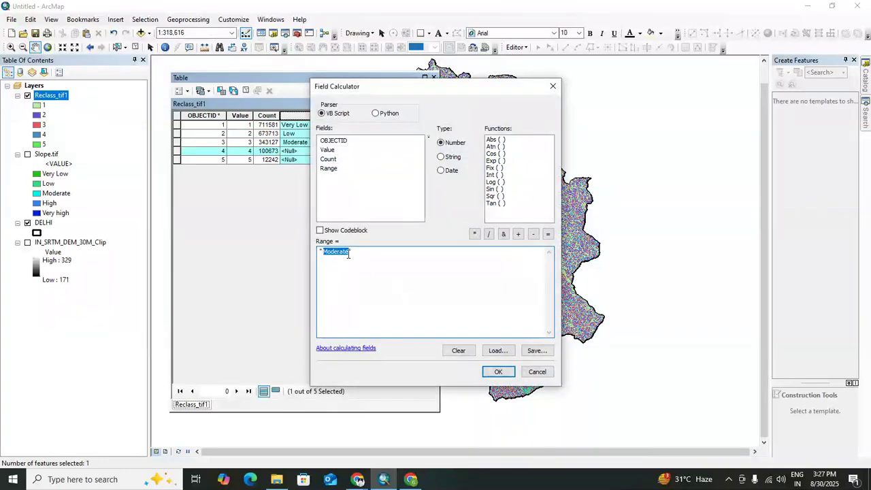
{"action": "key", "text": "BackSpace"}
{"action": "type", "text": "High"}
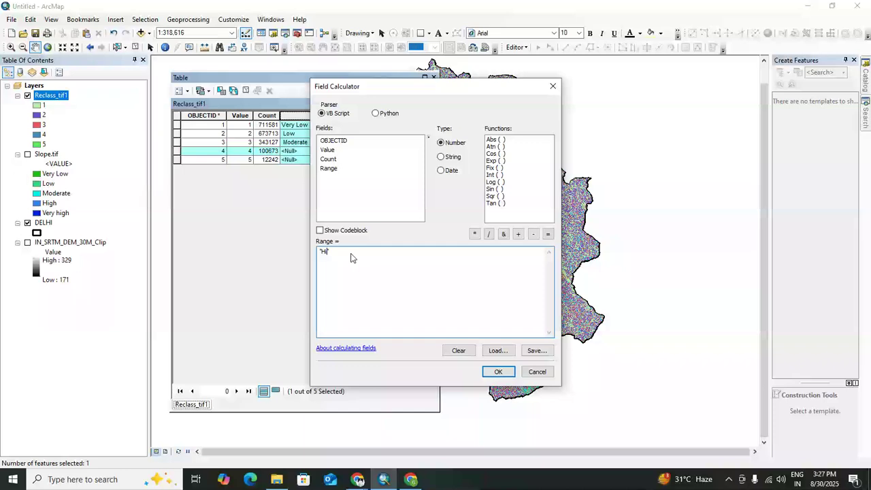
{"action": "left_click", "coordinate": [498, 372]}
- Calculate the Range field of the record with value 5 as "Very High", then clear the selection and close the table
{"action": "left_click", "coordinate": [177, 160]}
{"action": "right_click", "coordinate": [307, 116]}
{"action": "left_click", "coordinate": [349, 185]}
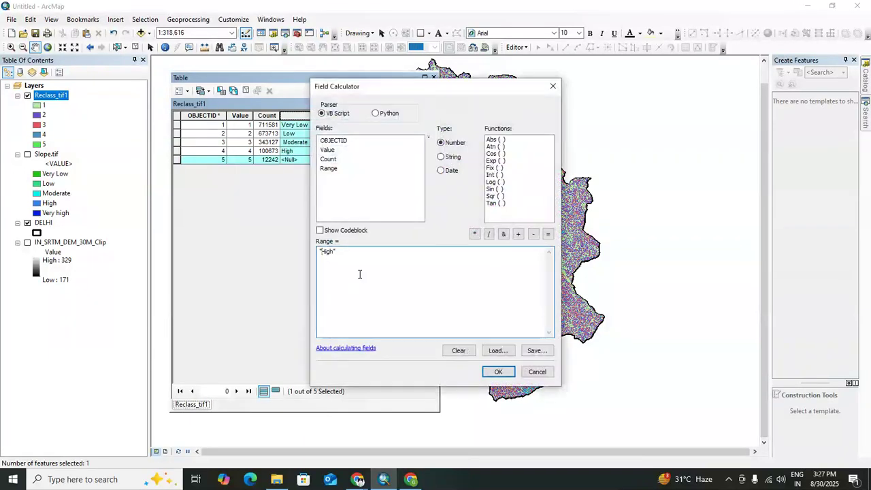
{"action": "type", "text": "Very"}
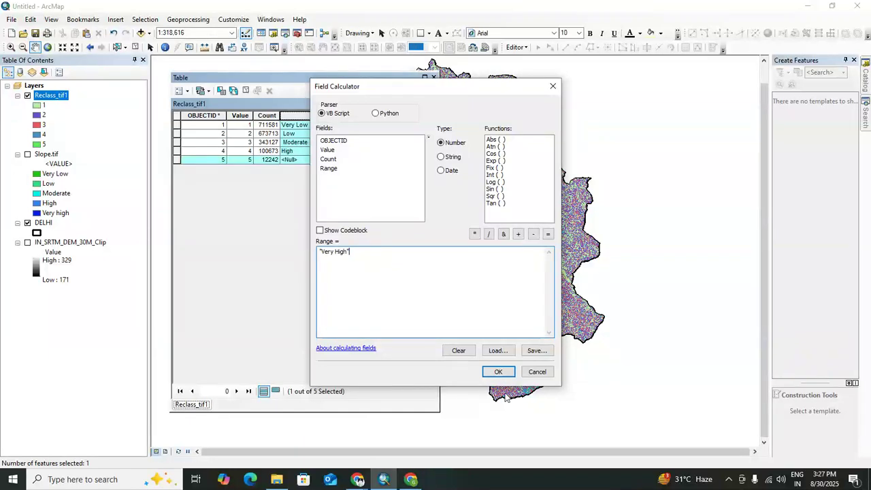
{"action": "left_click", "coordinate": [499, 372]}
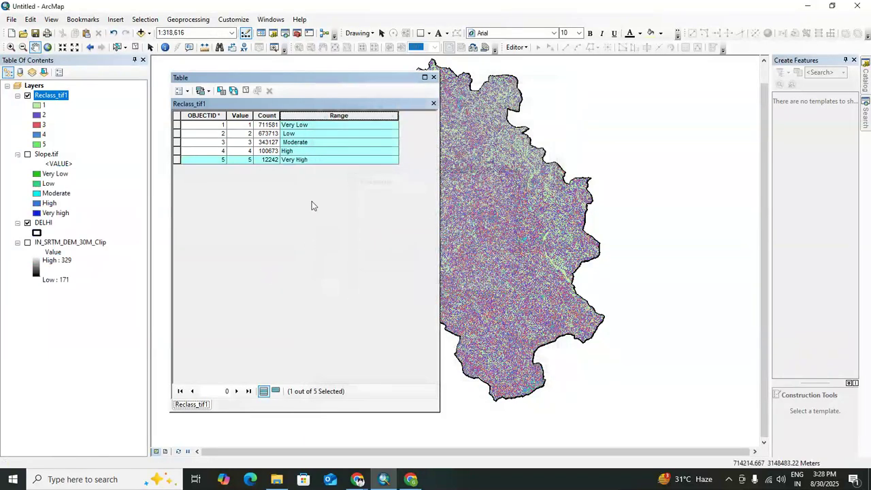
{"action": "left_click", "coordinate": [246, 92]}
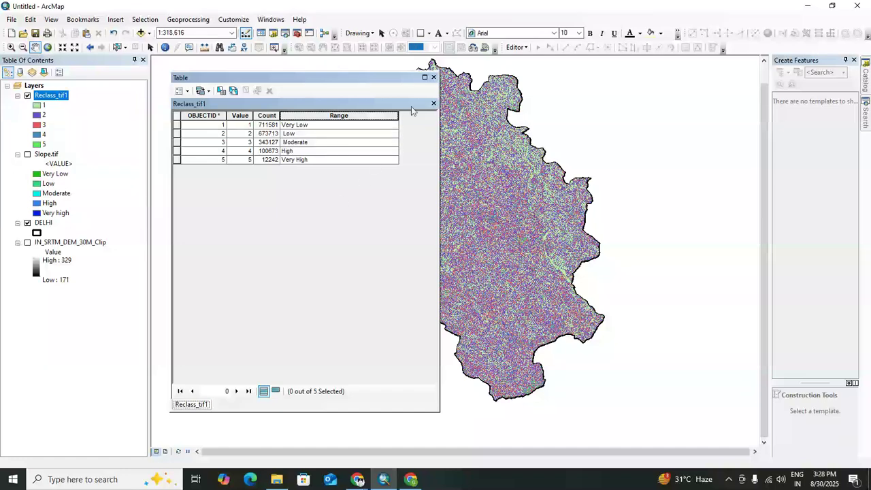
{"action": "left_click", "coordinate": [434, 77]}
- Symbolize Reclass_tif1 by unique values using Range as the value field and apply it
{"action": "right_click", "coordinate": [55, 101]}
{"action": "left_click", "coordinate": [114, 256]}
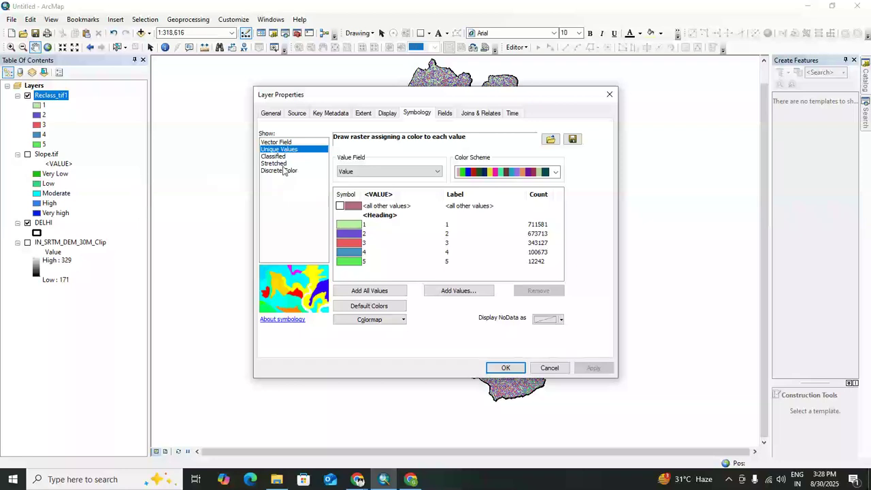
{"action": "left_click", "coordinate": [385, 176]}
{"action": "left_click", "coordinate": [384, 185]}
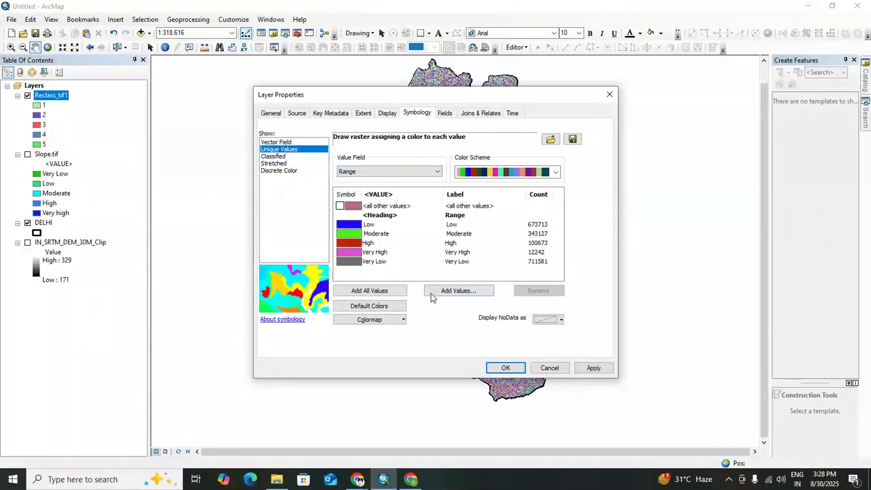
{"action": "left_click", "coordinate": [593, 367]}
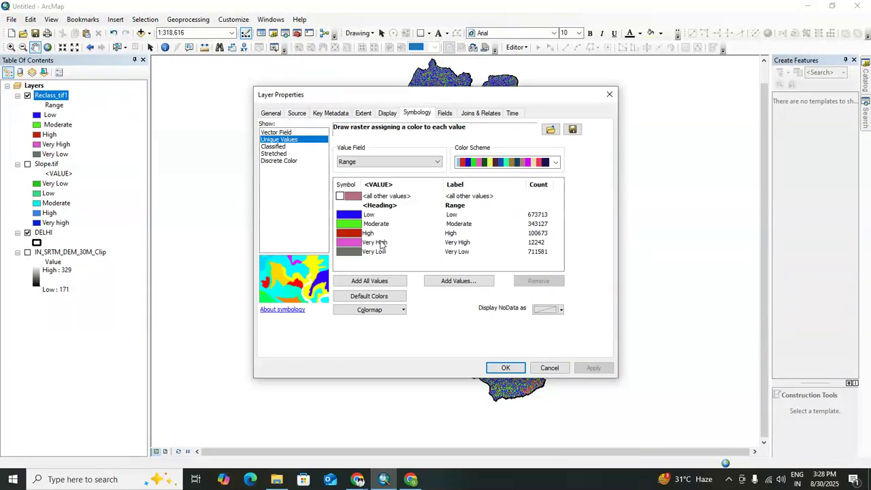
- Colour the Low class pale yellow, the Moderate class light yellow and the High class bright yellow
{"action": "left_click", "coordinate": [349, 217]}
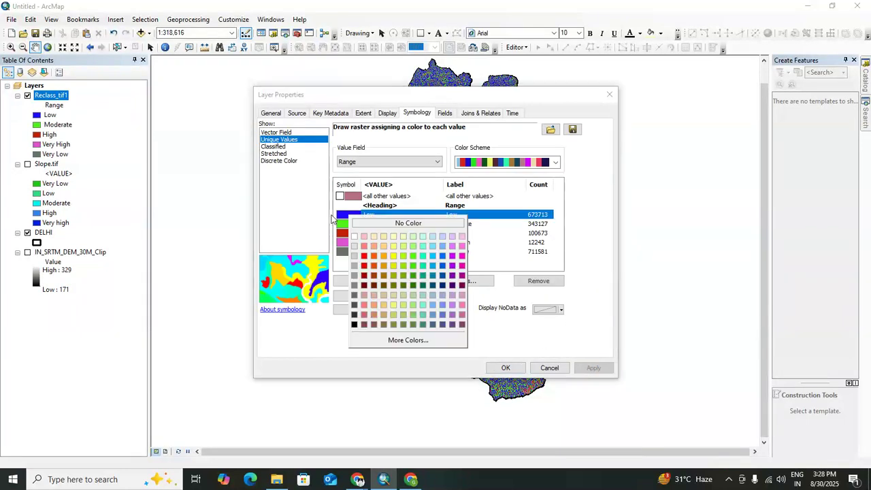
{"action": "left_click", "coordinate": [394, 245]}
{"action": "left_click", "coordinate": [350, 229]}
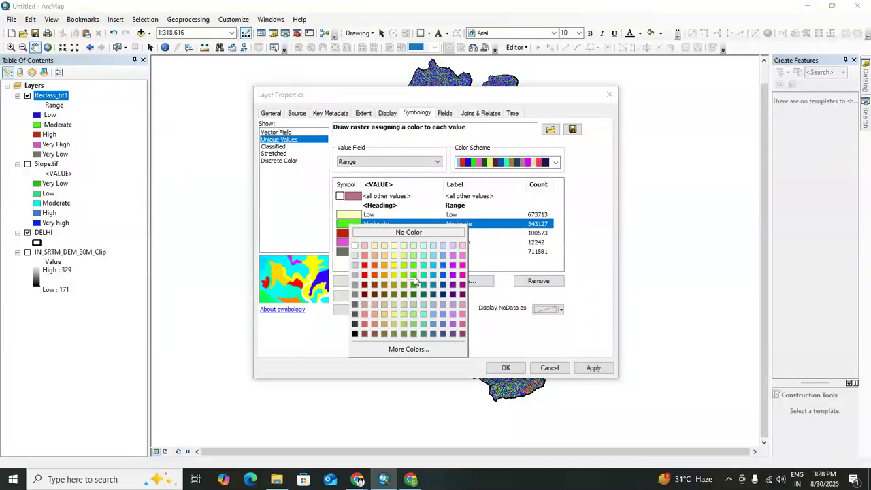
{"action": "left_click", "coordinate": [395, 255]}
{"action": "left_click", "coordinate": [354, 233]}
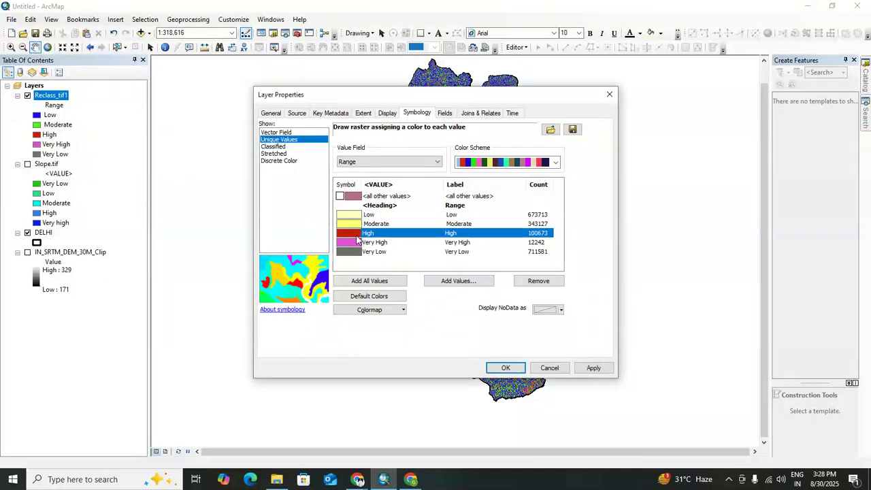
{"action": "left_click", "coordinate": [404, 283]}
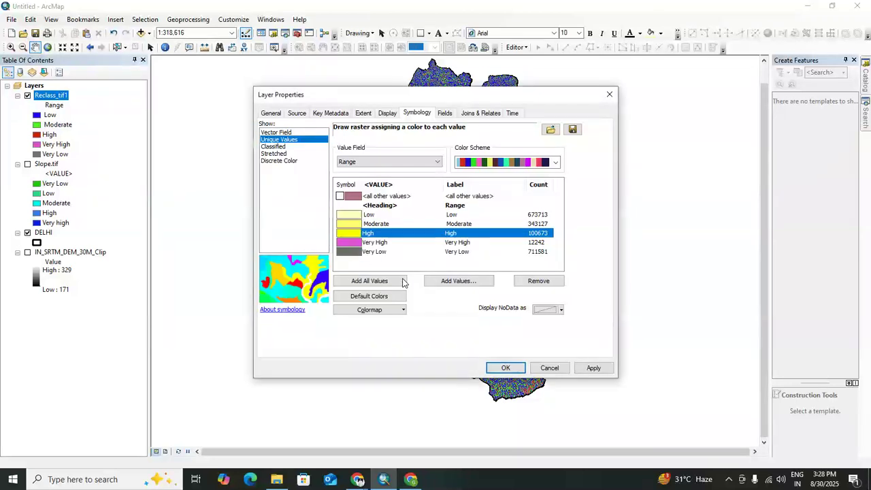
- Try orange as the symbol colour for both the Very High and Very Low classes
{"action": "left_click", "coordinate": [359, 243]}
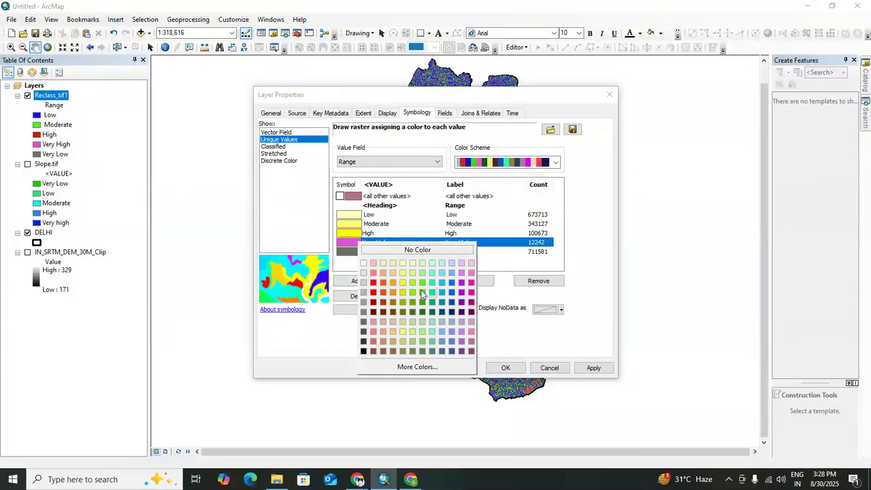
{"action": "left_click", "coordinate": [383, 284]}
{"action": "left_click", "coordinate": [353, 254]}
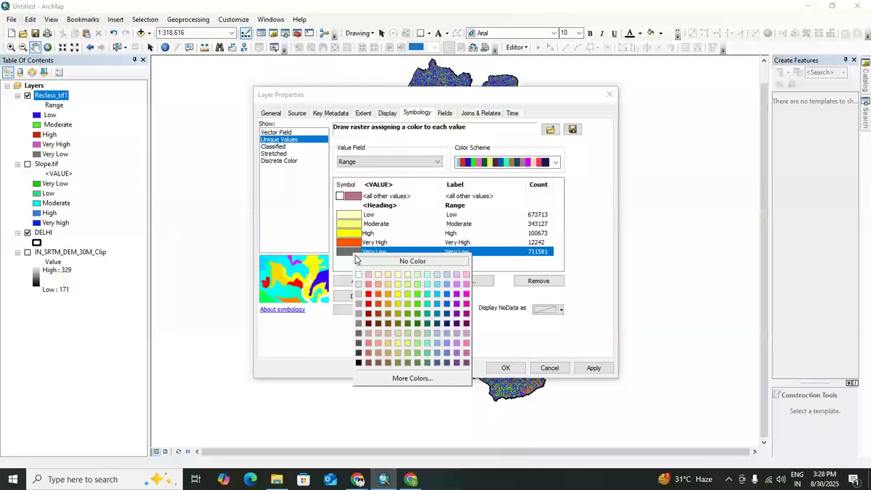
{"action": "left_click", "coordinate": [380, 302]}
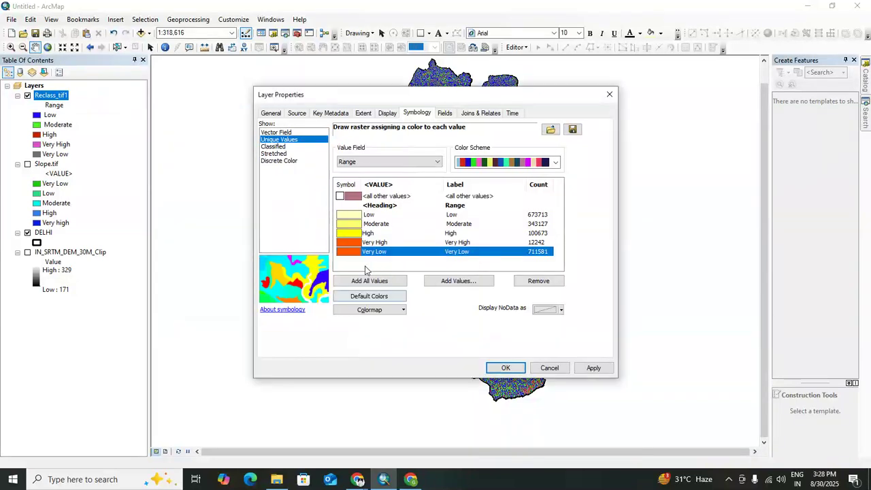
- Colour the Very High class light pink and the Very Low class salmon red, then apply the symbology and close the layer properties
{"action": "left_click", "coordinate": [349, 242]}
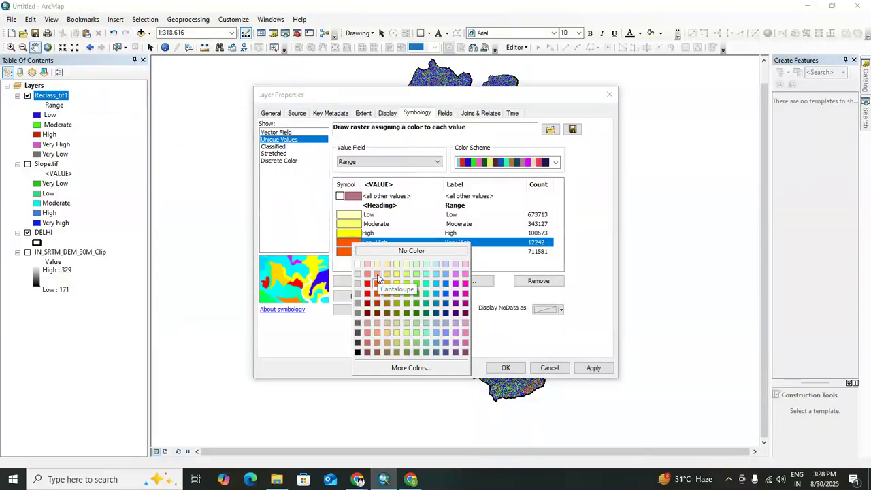
{"action": "left_click", "coordinate": [371, 276]}
{"action": "left_click", "coordinate": [350, 252]}
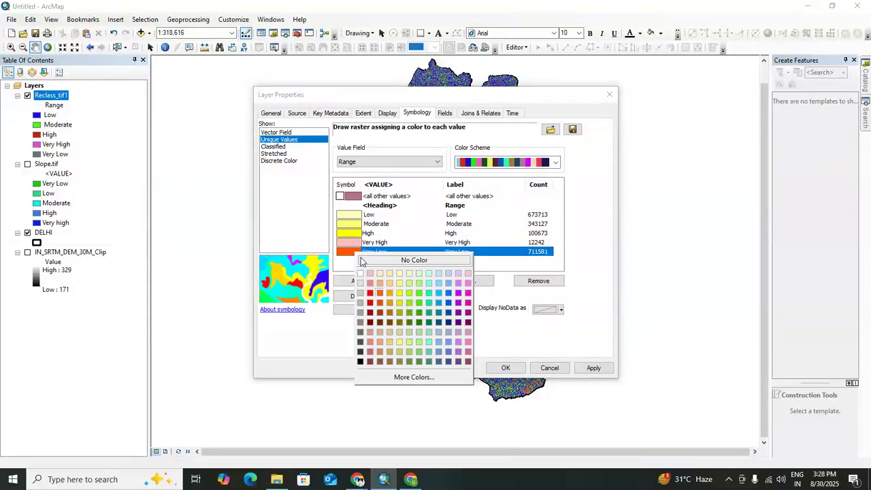
{"action": "left_click", "coordinate": [371, 284]}
{"action": "left_click", "coordinate": [595, 369]}
{"action": "left_click", "coordinate": [506, 368]}
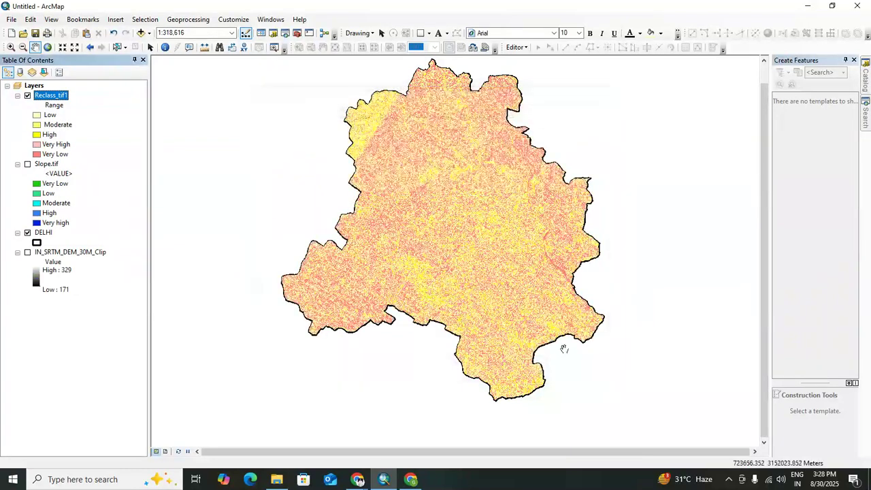
{"action": "left_click", "coordinate": [110, 359]}
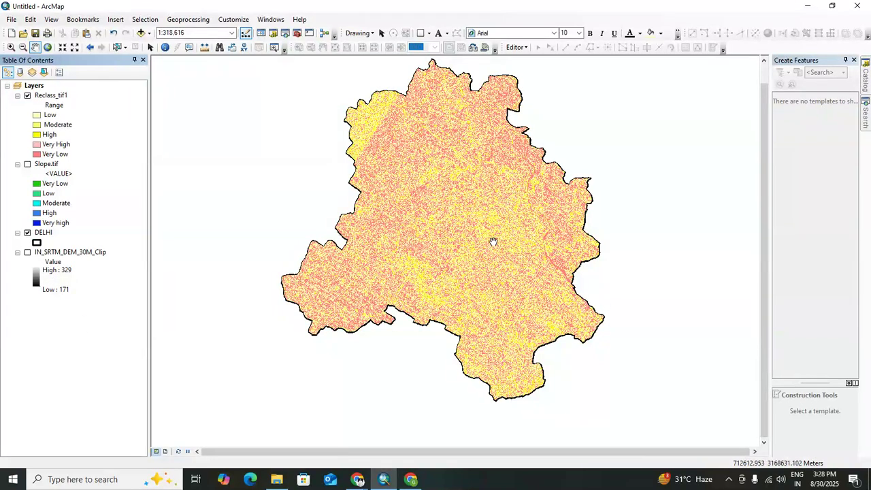
{"action": "left_click_drag", "start_coordinate": [494, 242], "coordinate": [500, 250]}
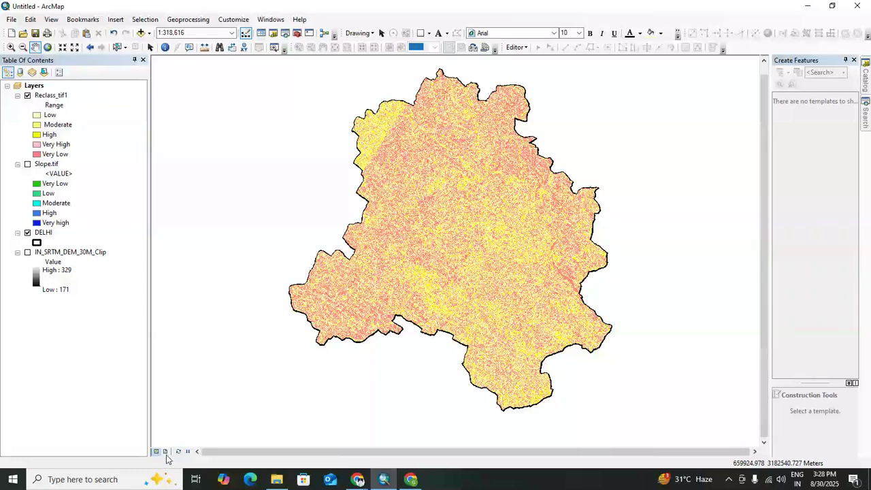
{"action": "left_click", "coordinate": [55, 374]}
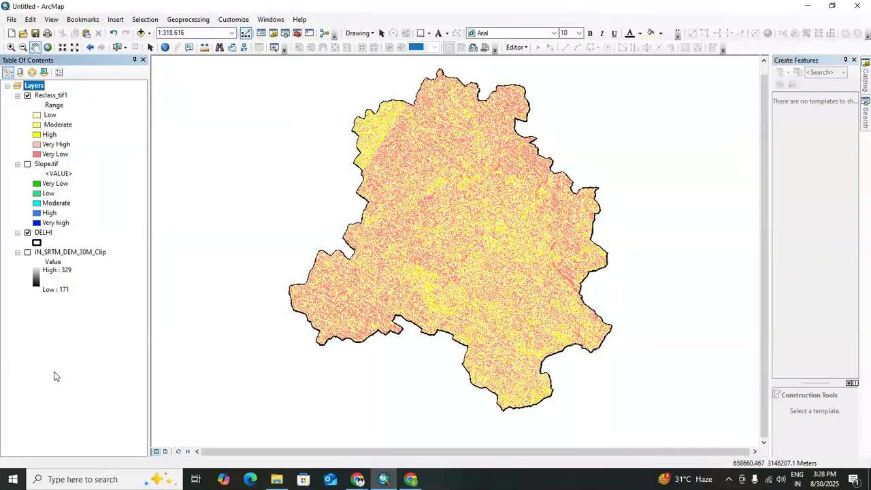
{"action": "left_click", "coordinate": [38, 115]}
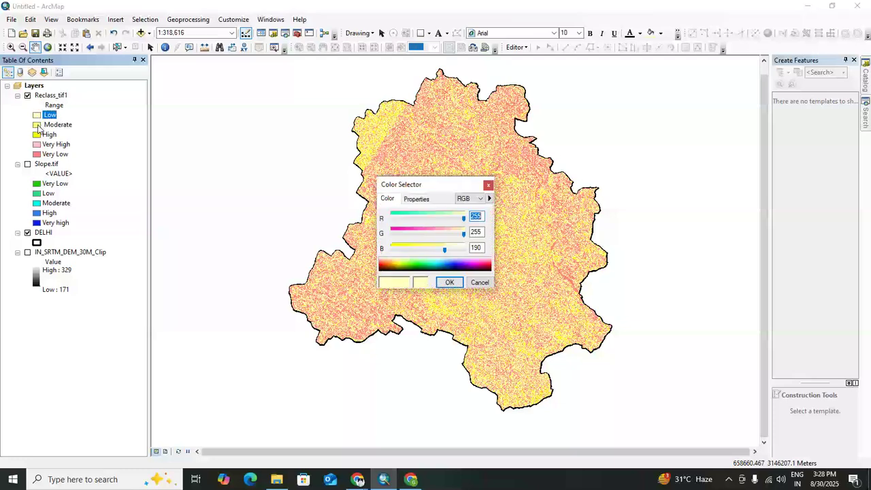
{"action": "left_click", "coordinate": [489, 185]}
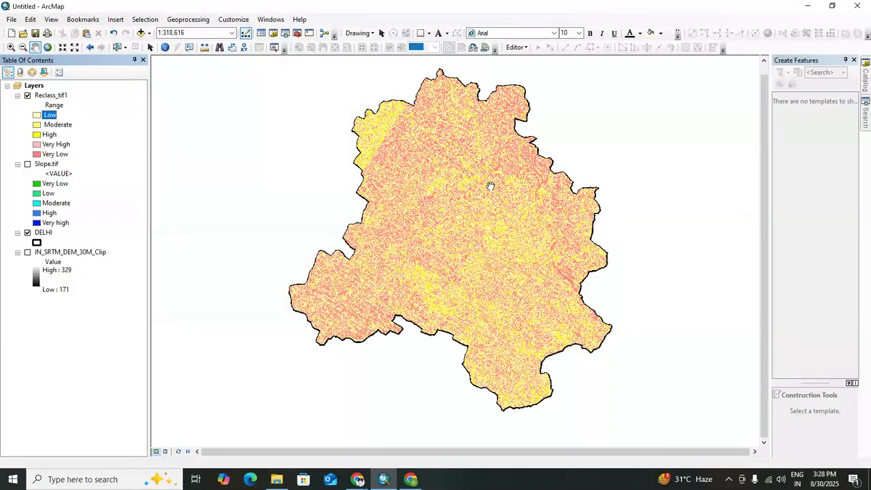
{"action": "left_click_drag", "start_coordinate": [480, 211], "coordinate": [498, 217]}
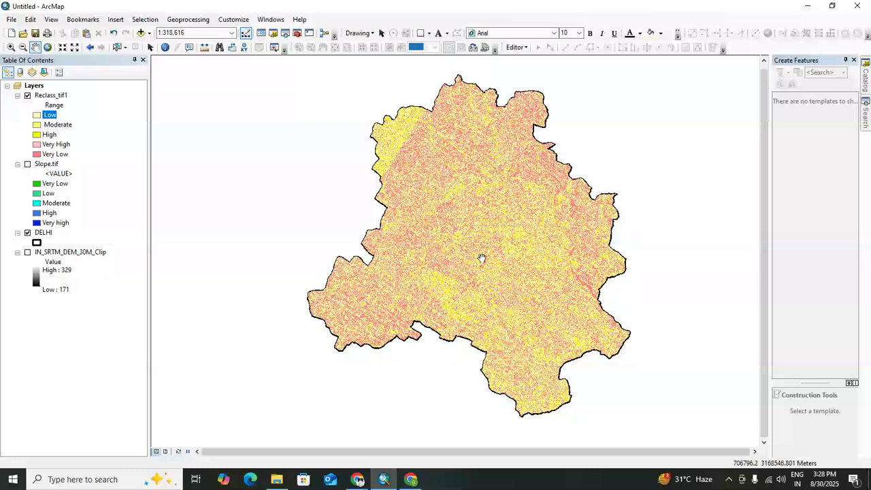
{"action": "left_click_drag", "start_coordinate": [483, 258], "coordinate": [504, 258]}
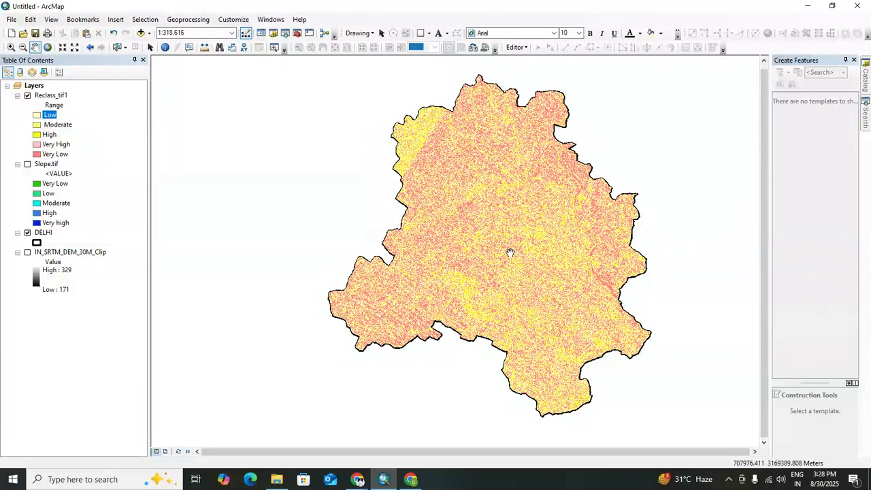
{"action": "left_click_drag", "start_coordinate": [510, 253], "coordinate": [489, 257]}
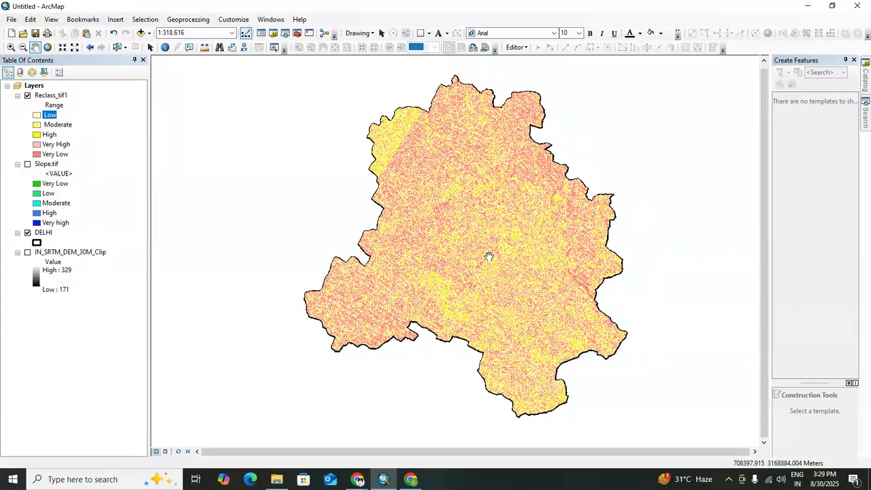